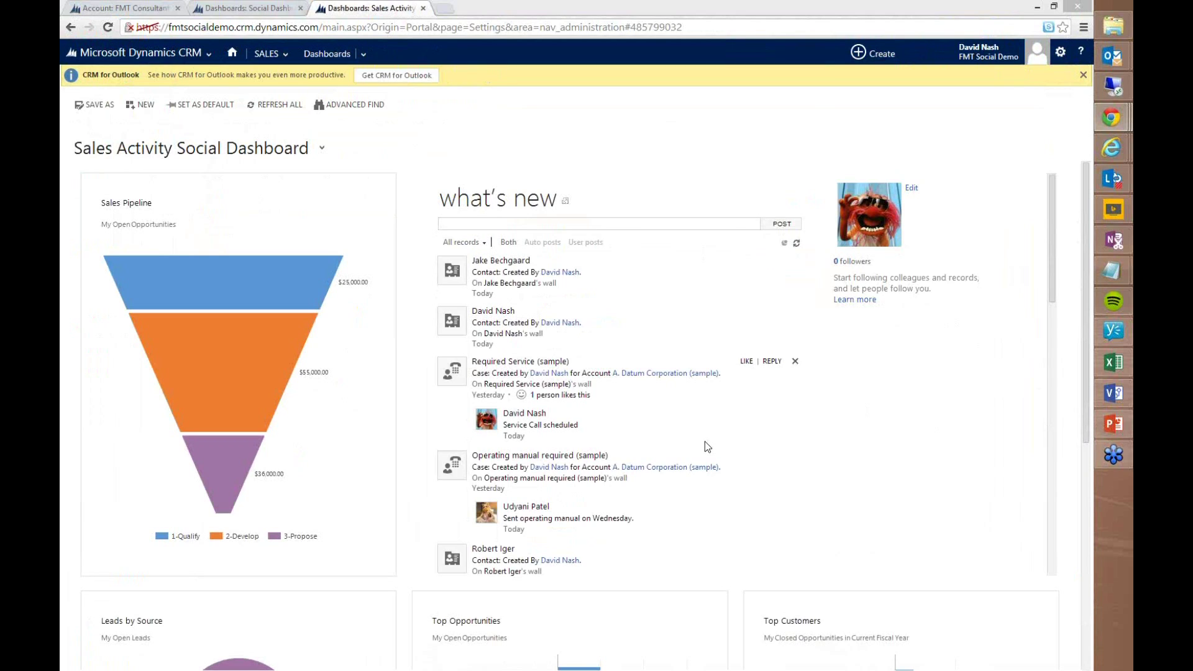
- View the Business Management page in the Settings area and return to the Sales Activity Social Dashboard
click(210, 53)
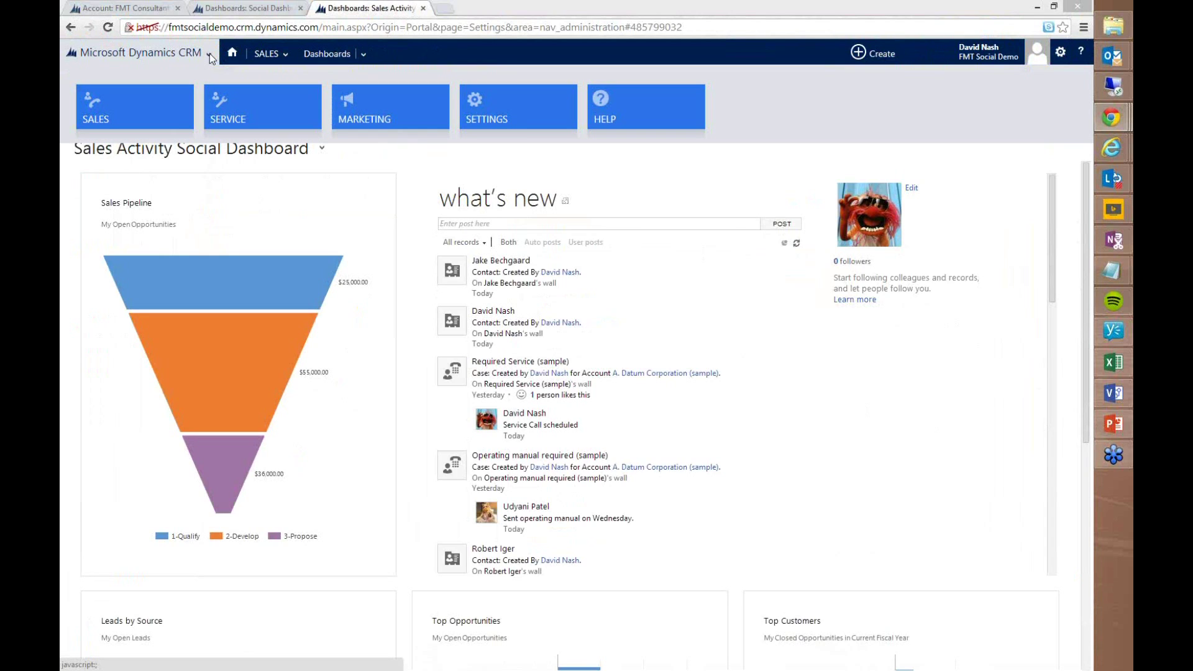
click(511, 112)
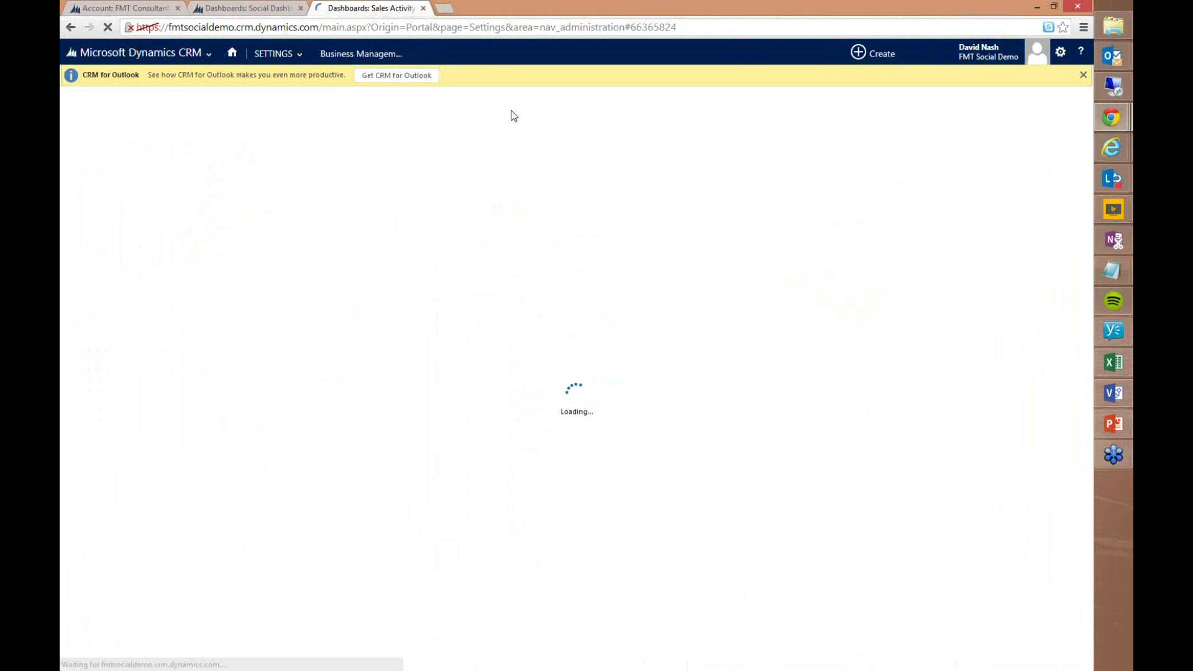
click(293, 59)
click(1088, 116)
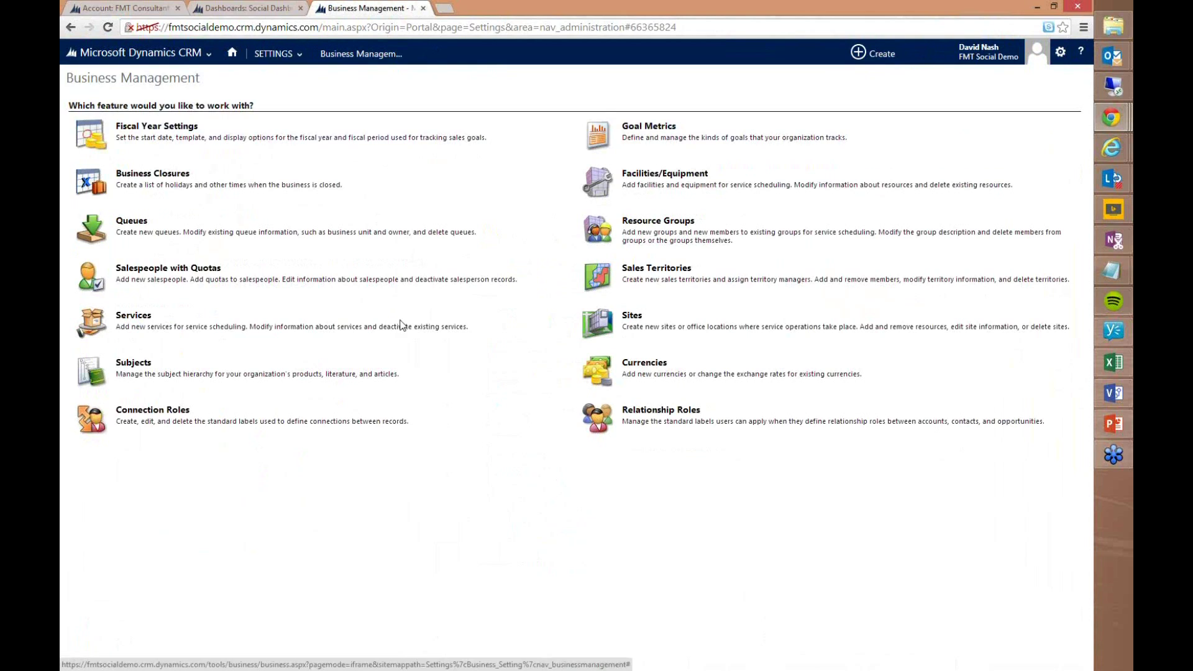
click(70, 28)
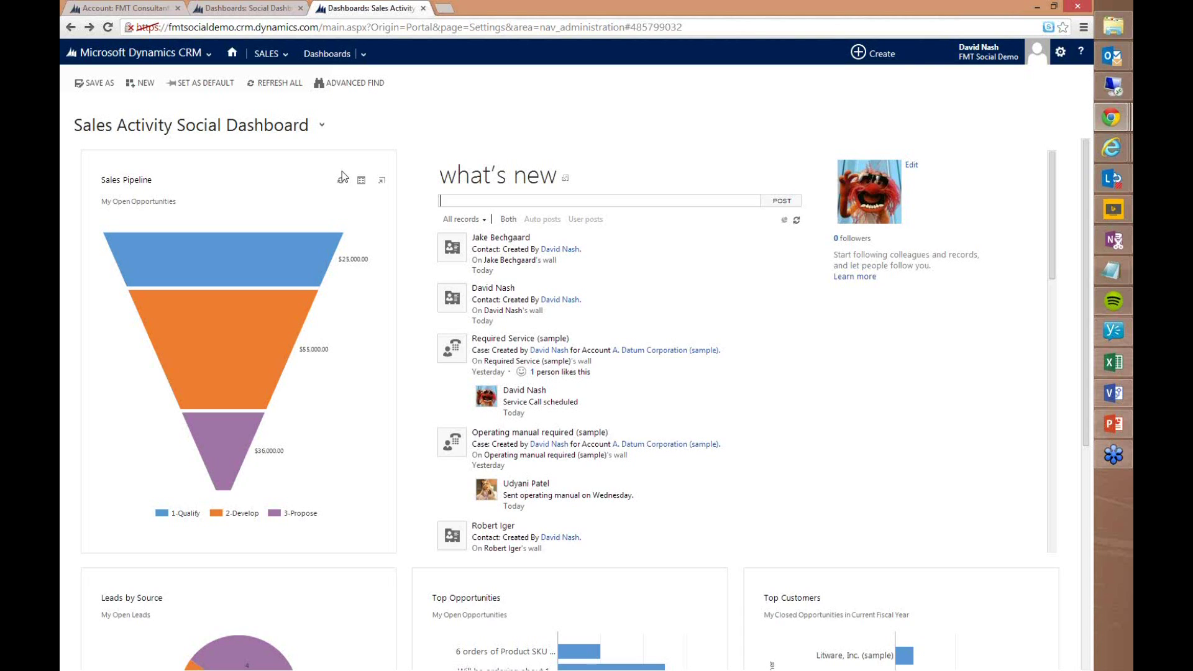
- Like the newest contact-creation post in the what's new feed and open a reply to it
mouse_move(701, 254)
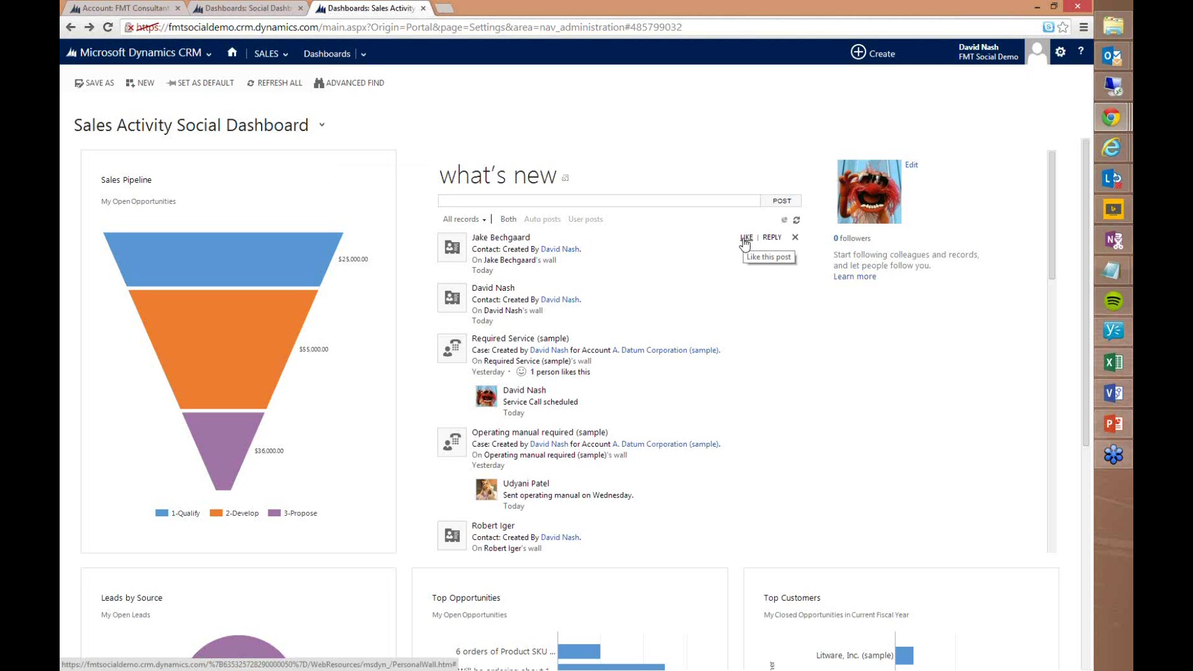
scroll(747, 255, down, 1)
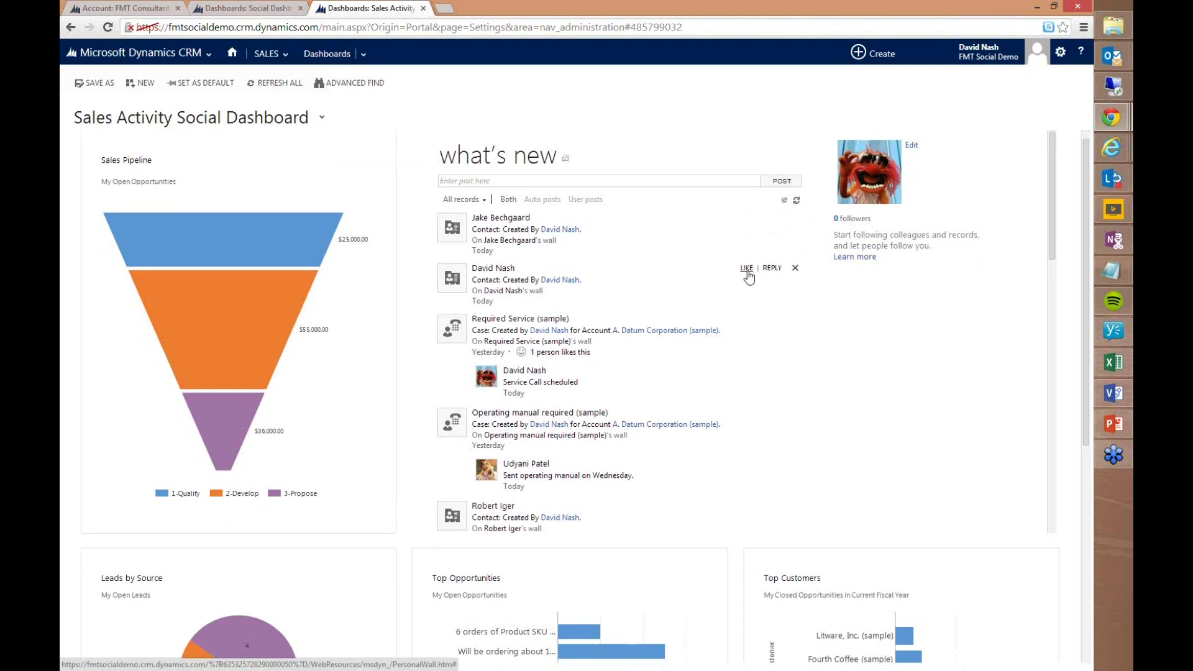
click(746, 218)
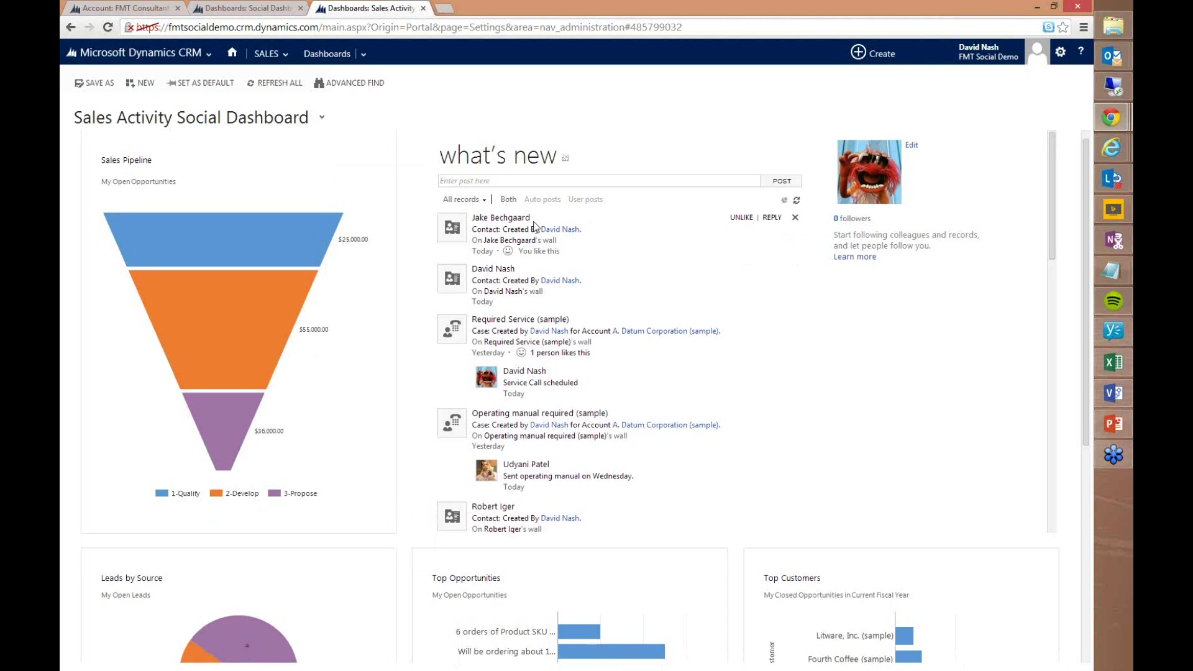
click(771, 218)
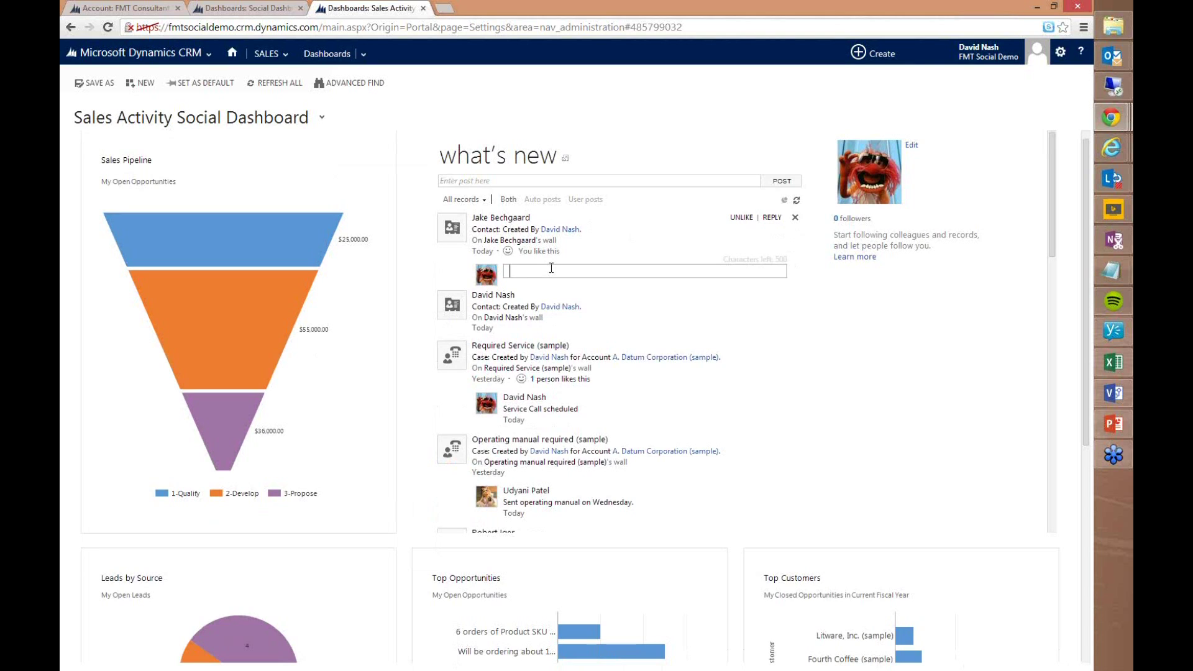
- Open the A. Datum Corporation (sample) account from the active accounts in the Sales area
click(274, 55)
click(507, 109)
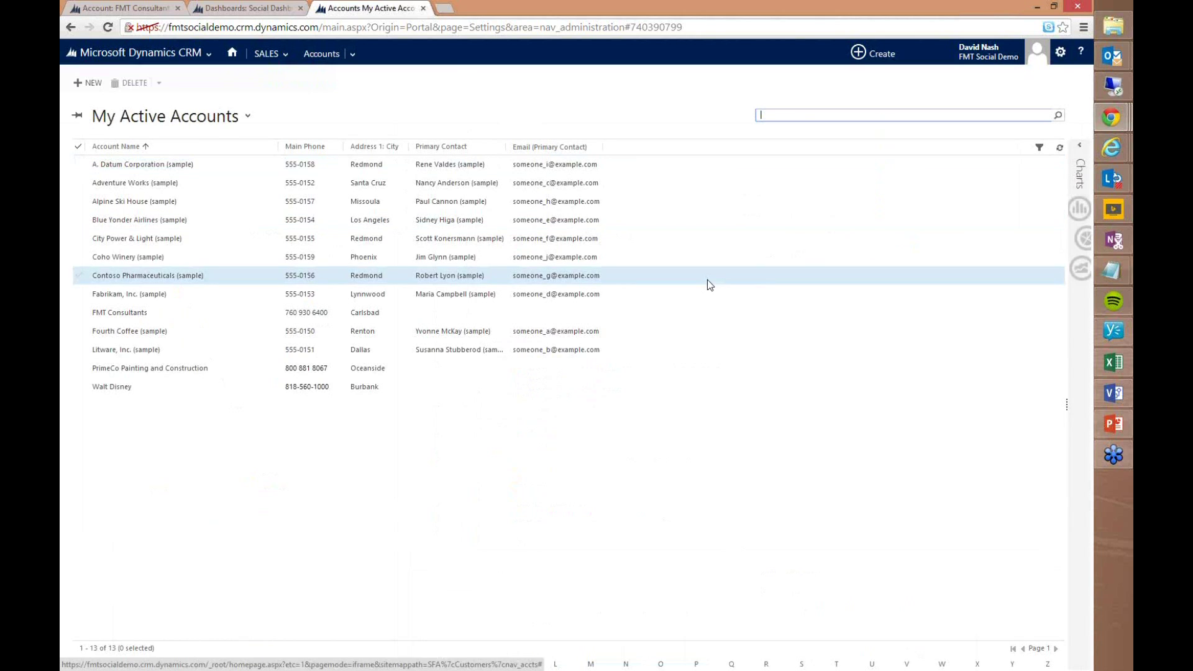
click(165, 164)
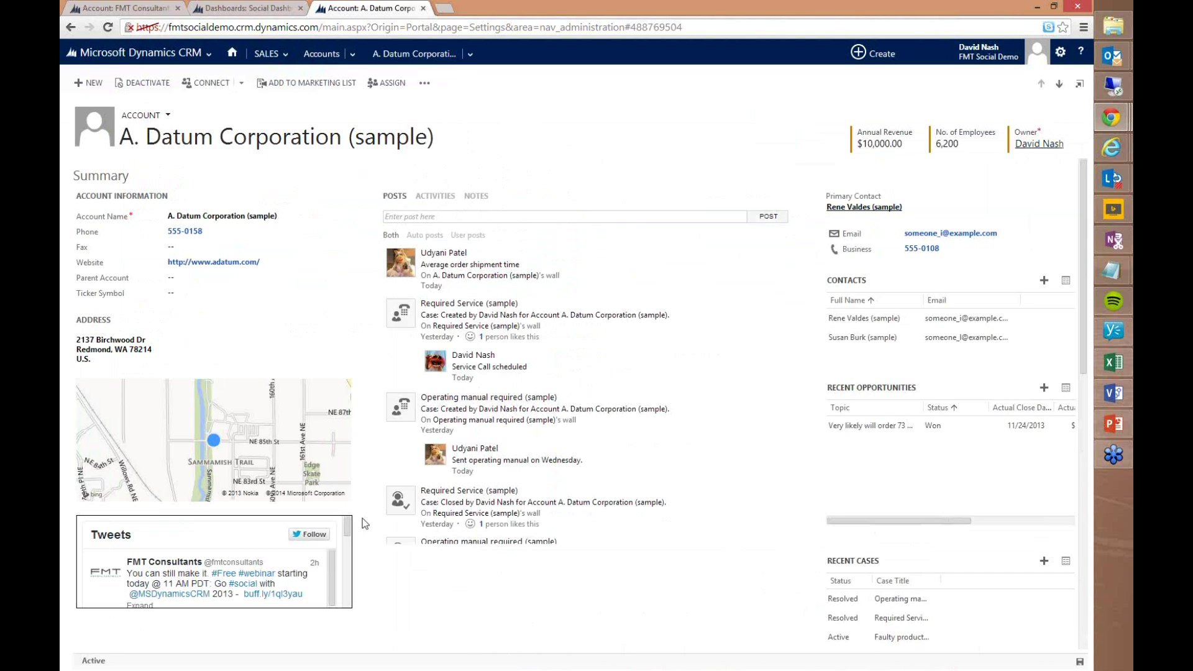
- Filter the account's wall to show only user posts, followed by only auto posts
click(467, 236)
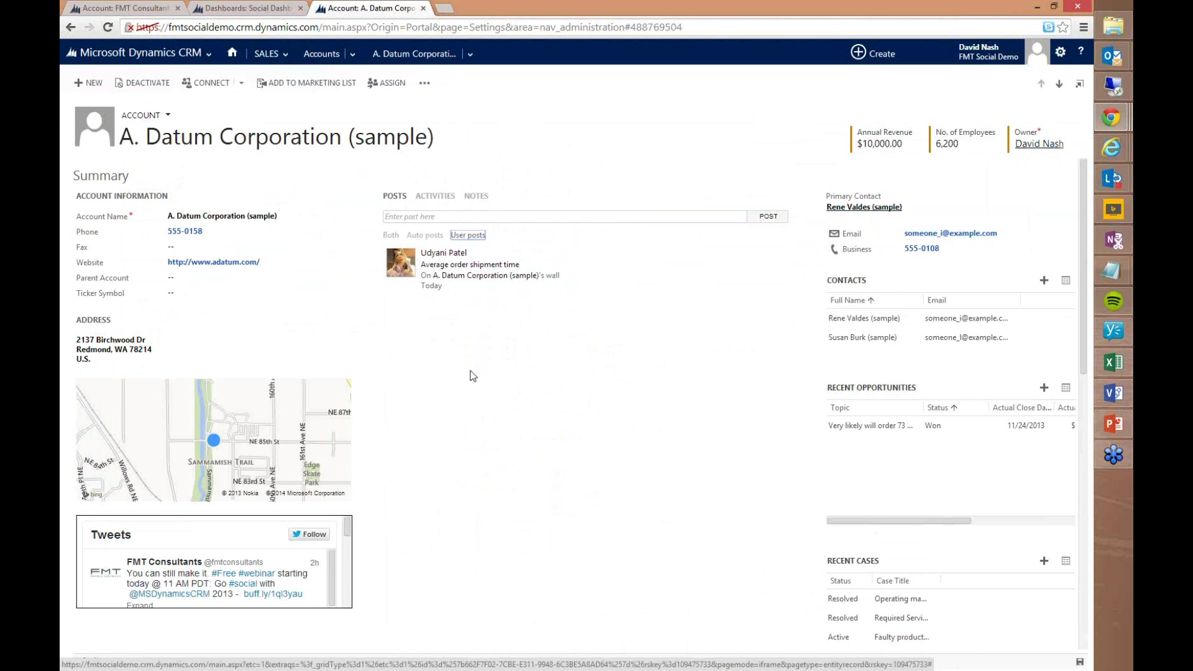
click(415, 237)
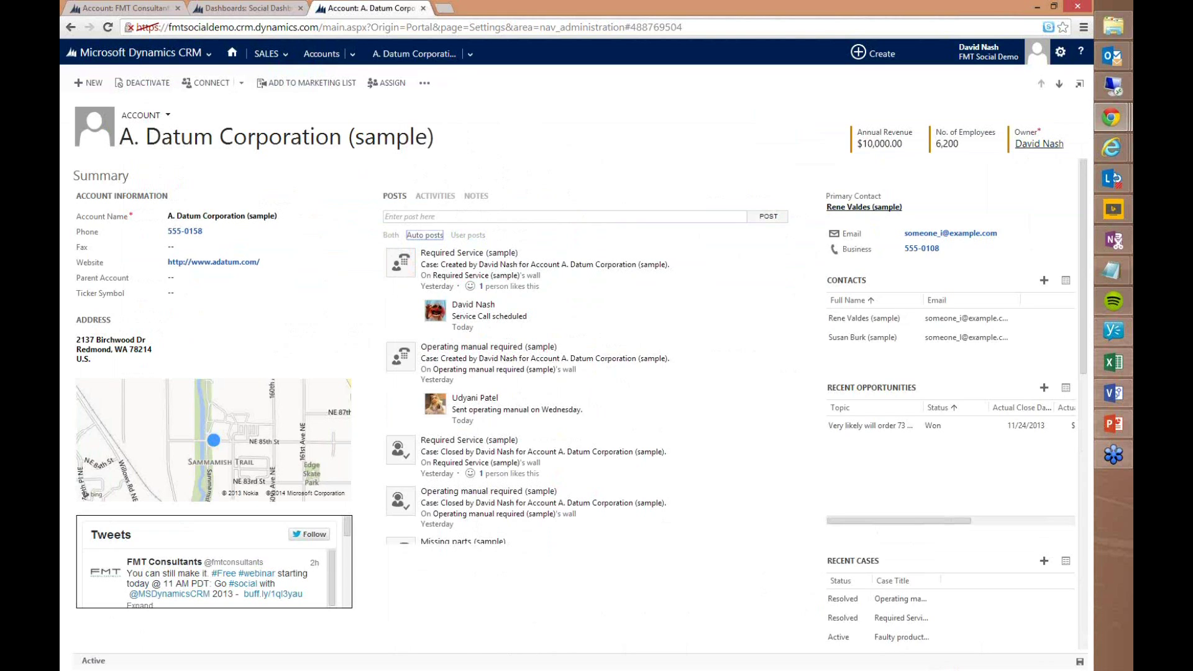
key(alt+Tab)
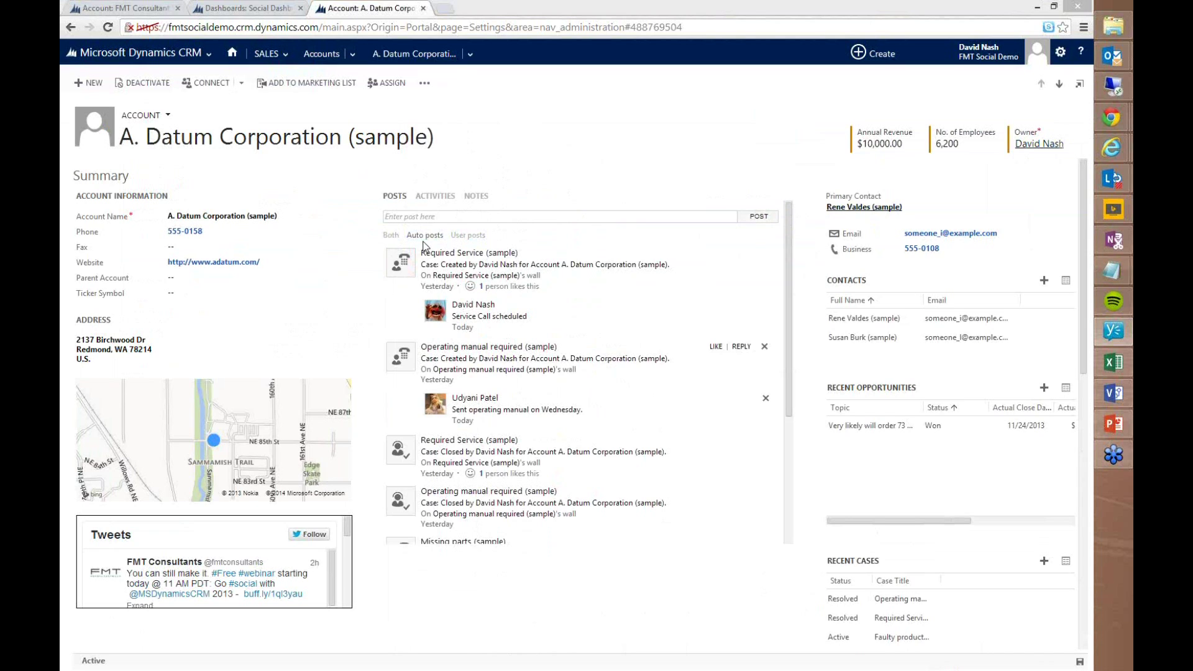
- Post "Did the manual ship?" on the A. Datum Corporation account's wall
click(424, 217)
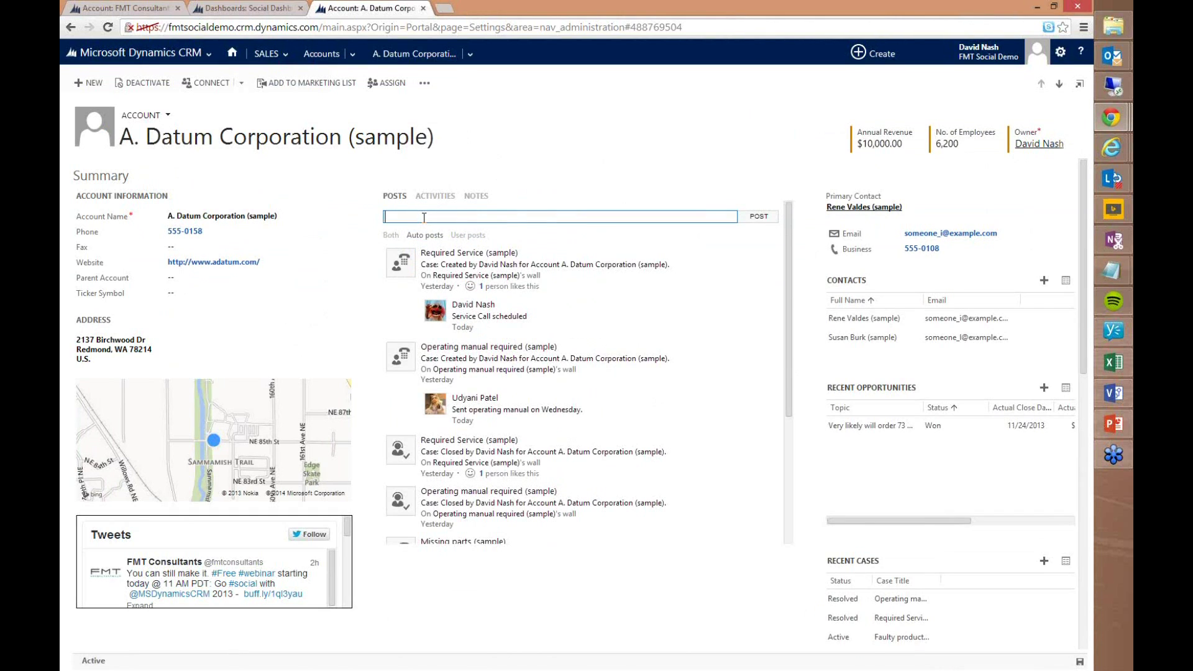
text(Did the manual ship?)
key(Return)
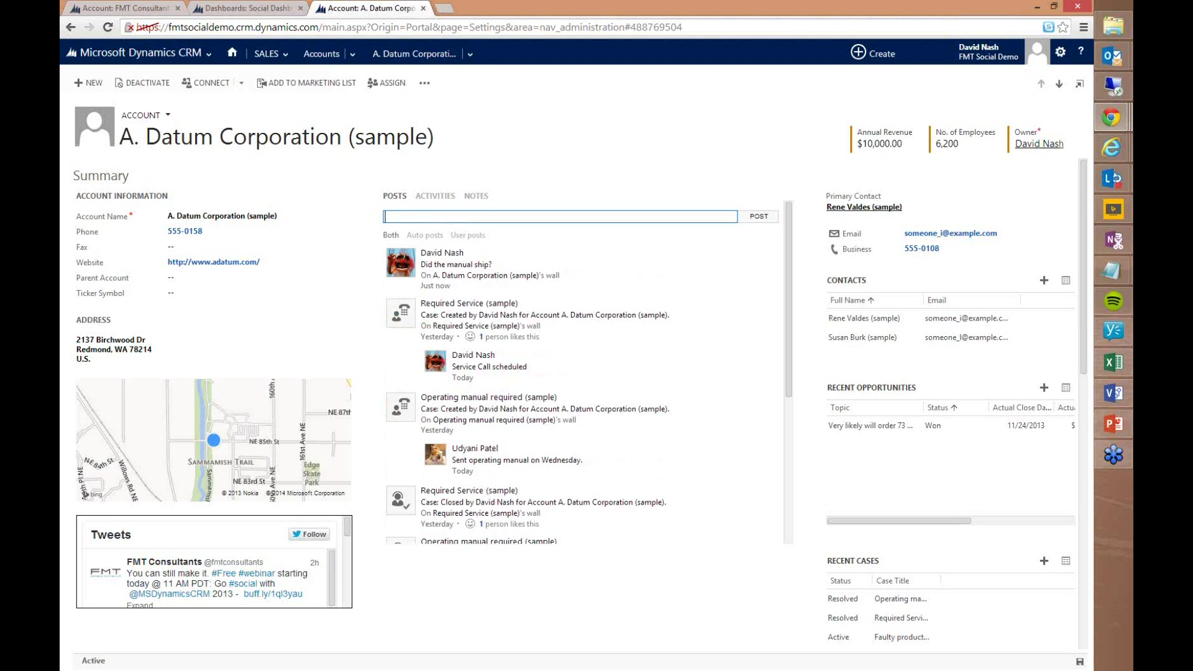
click(1113, 271)
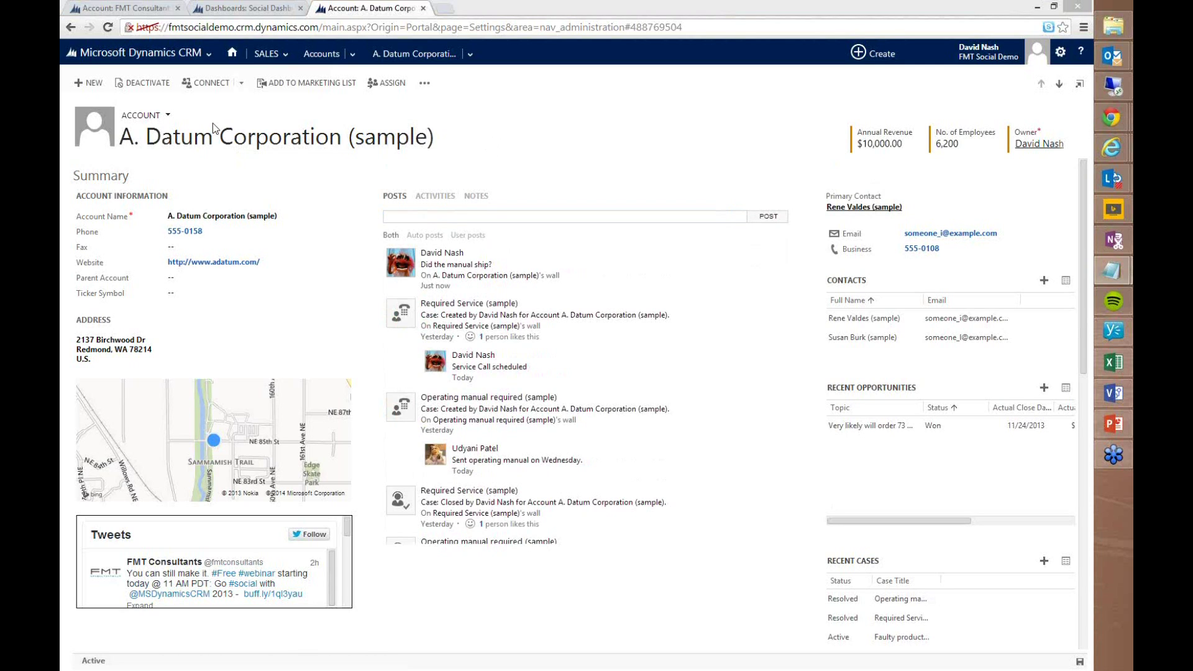
- Return to the Sales dashboards and switch to the Social Dashboard
click(212, 52)
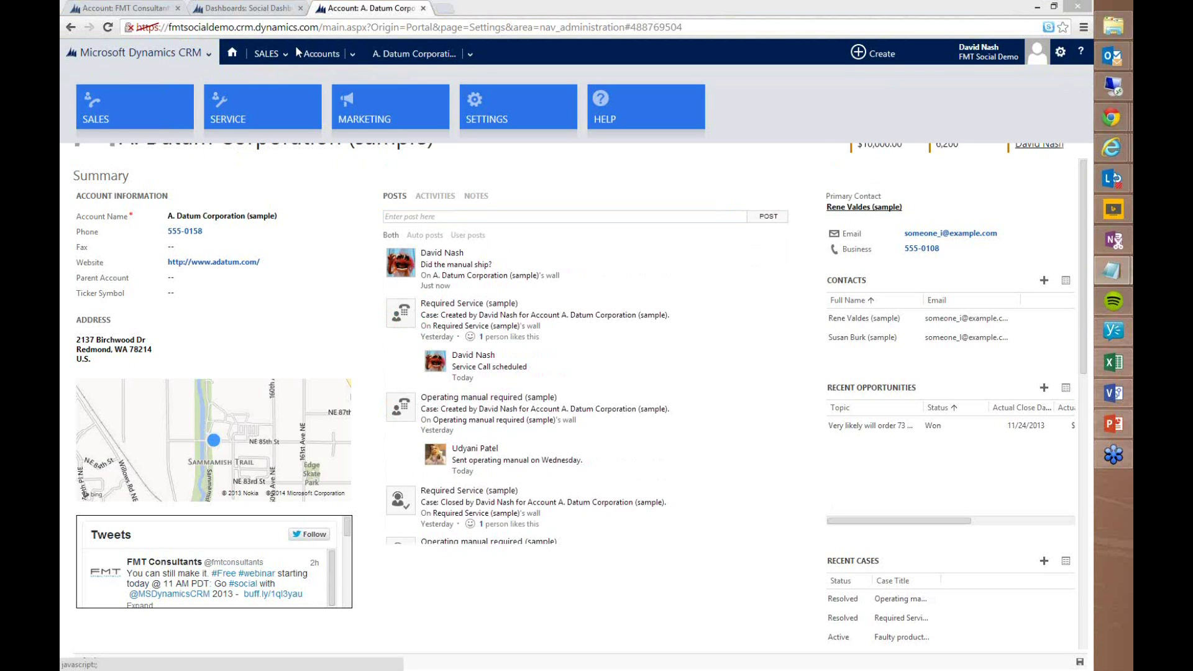
mouse_move(268, 55)
click(141, 102)
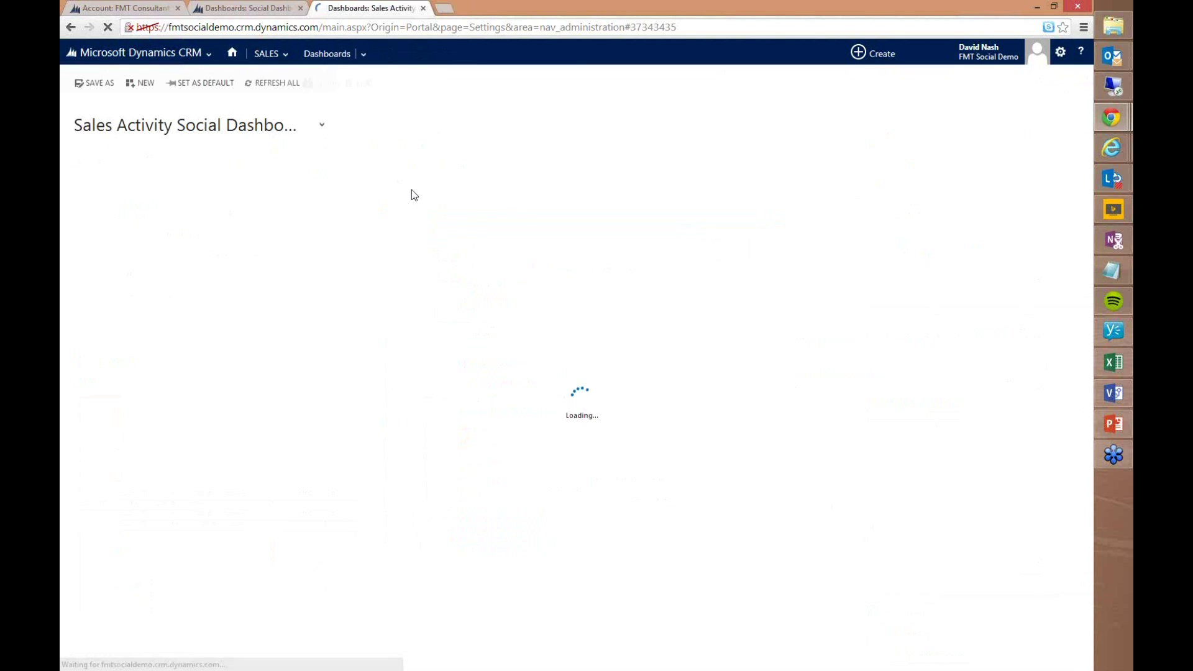
click(322, 125)
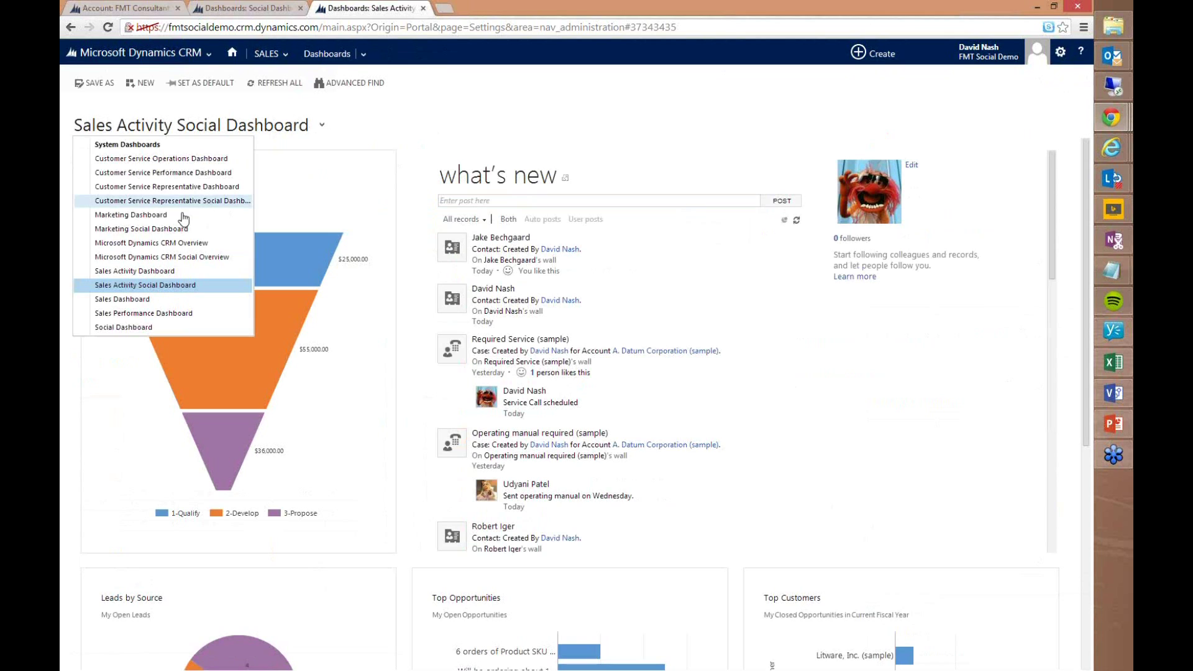
click(131, 327)
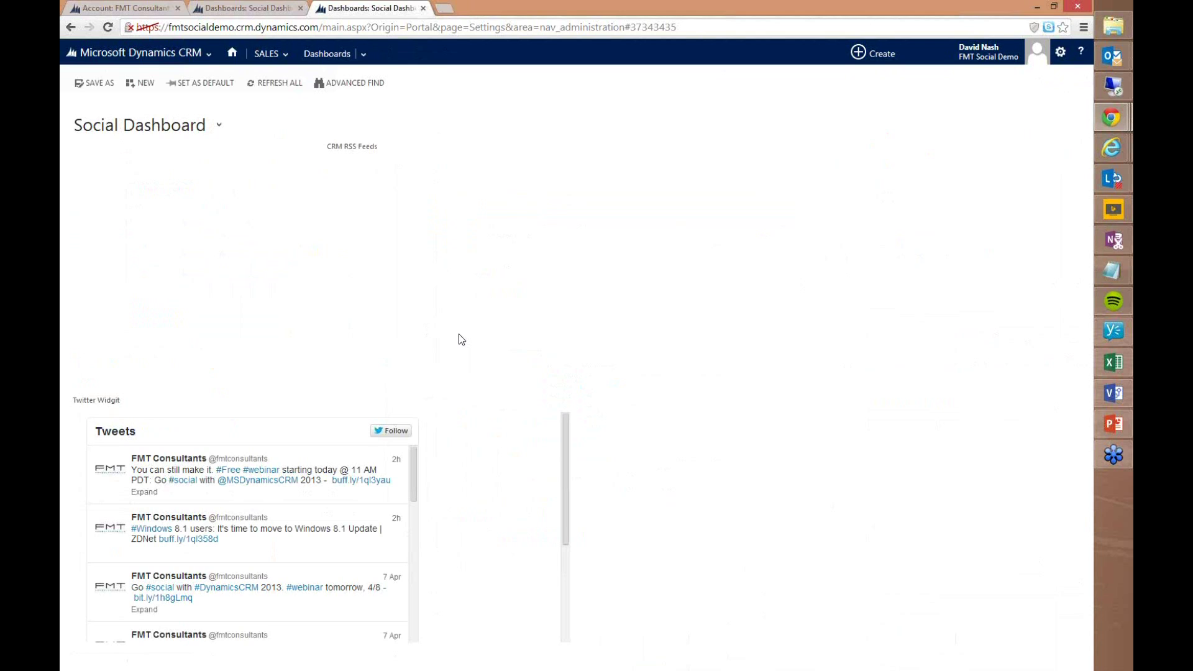
- Allow the browser to load the page's blocked unsafe script and reopen the Social Dashboard
click(1034, 28)
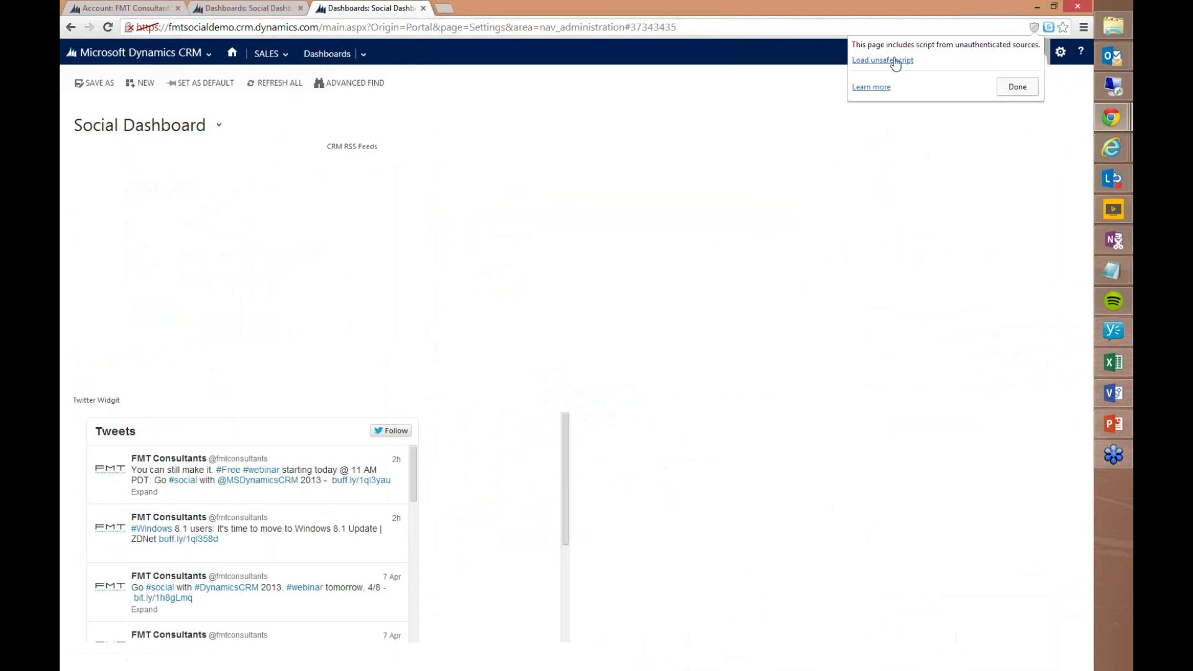
click(900, 64)
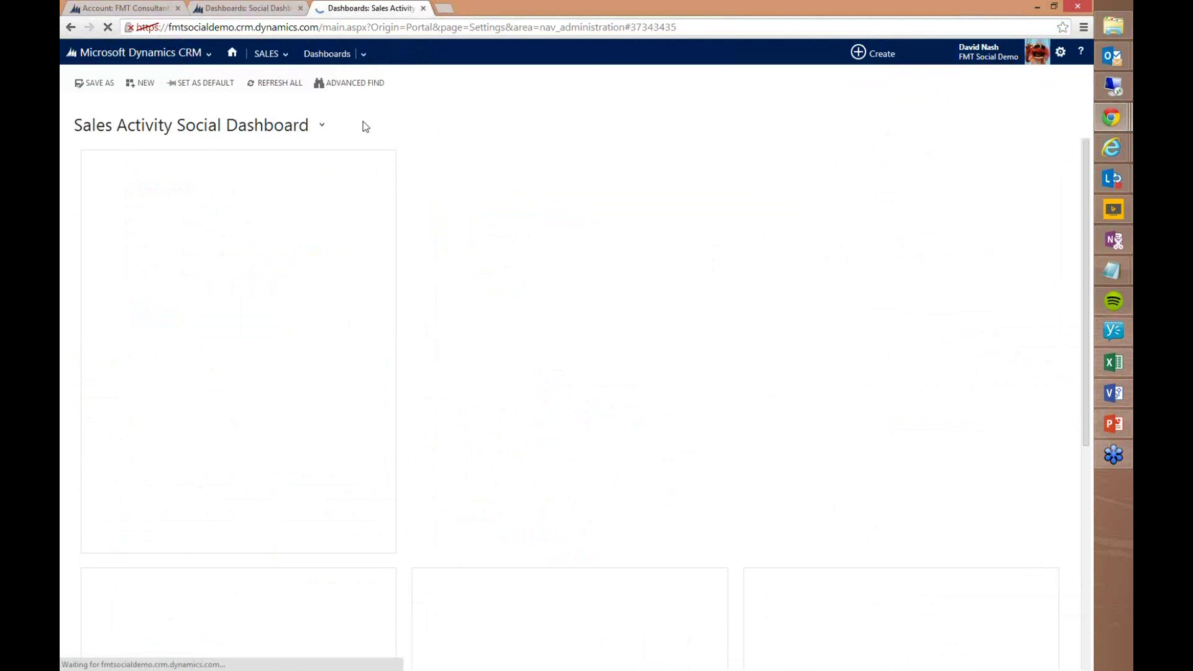
click(168, 53)
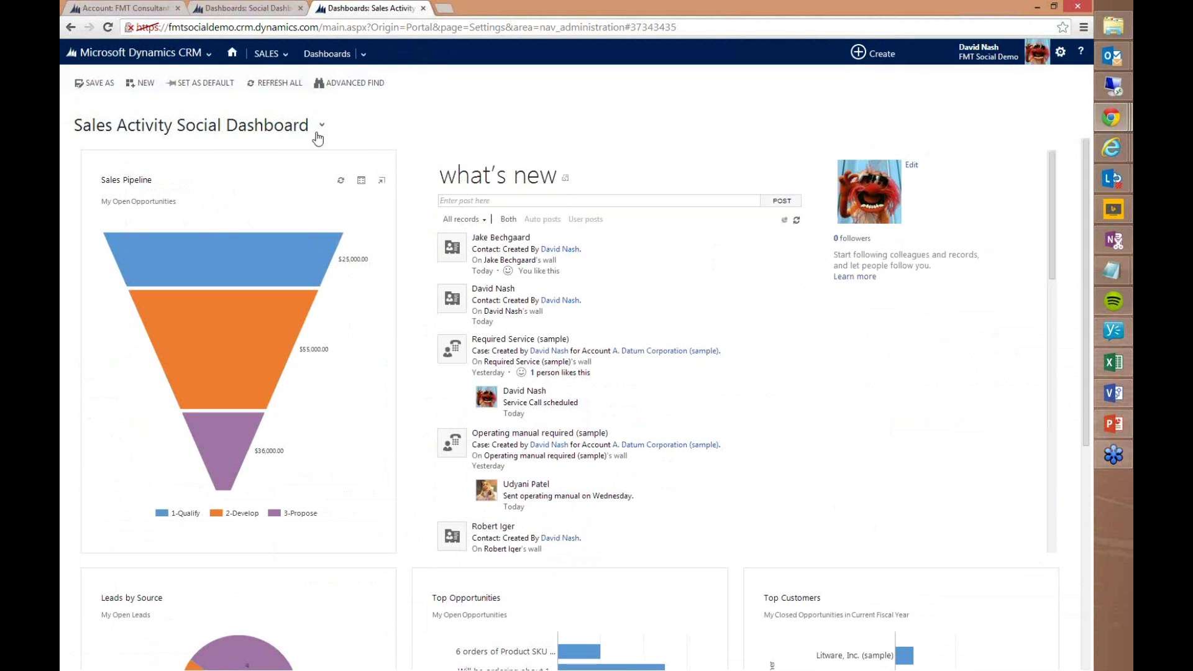
click(321, 125)
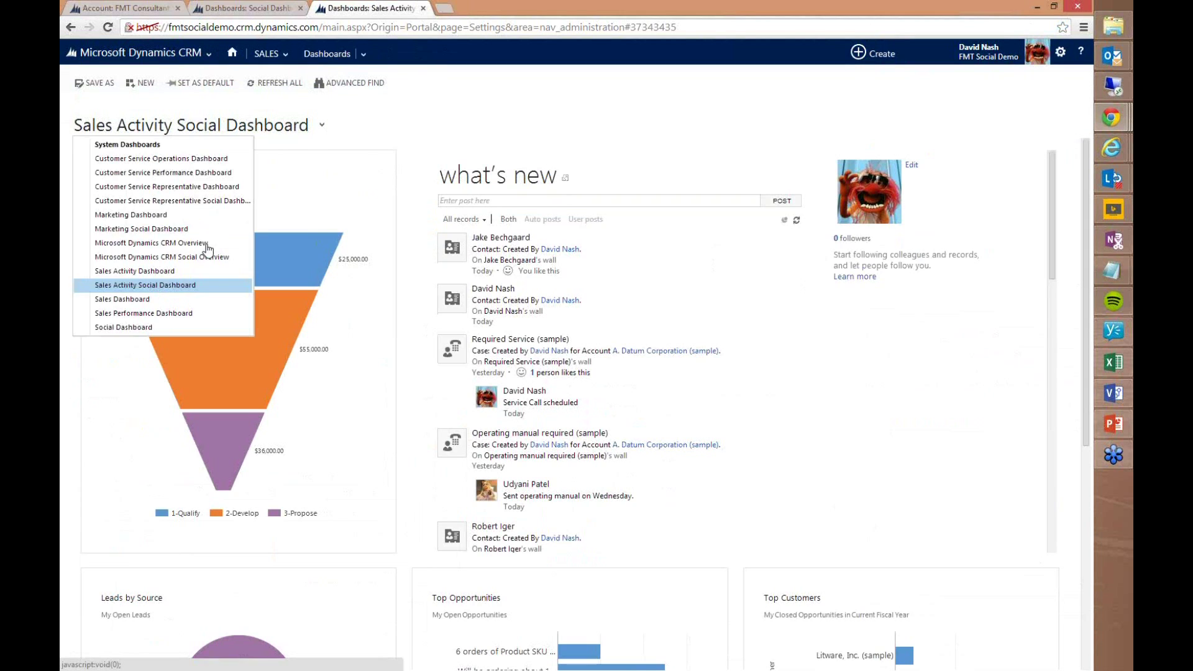
click(154, 326)
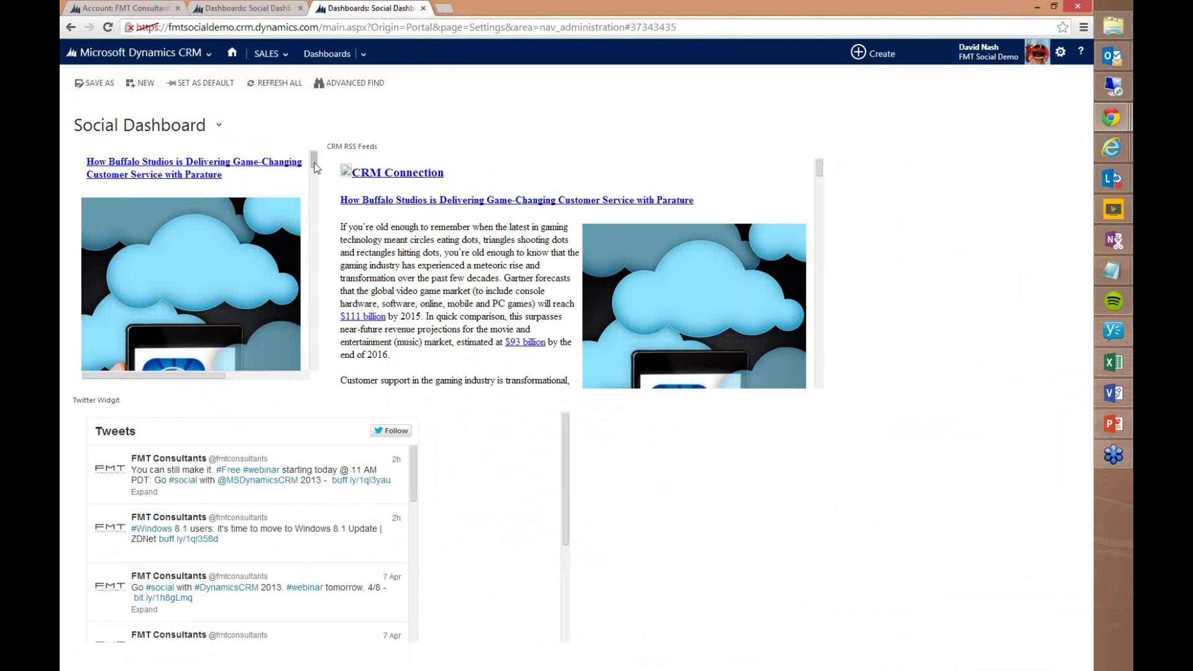
- Examine the articles in the dashboard's CRM RSS feeds and the tweets in the Twitter widget
drag(315, 171, 315, 193)
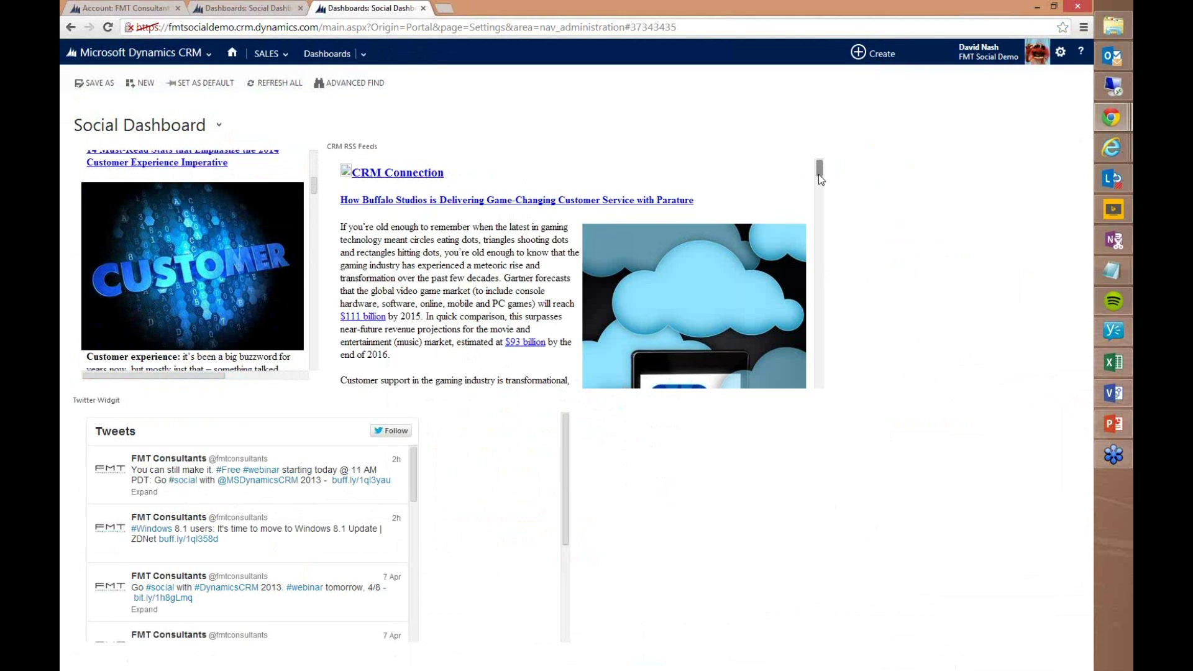
scroll(818, 174, down, 5)
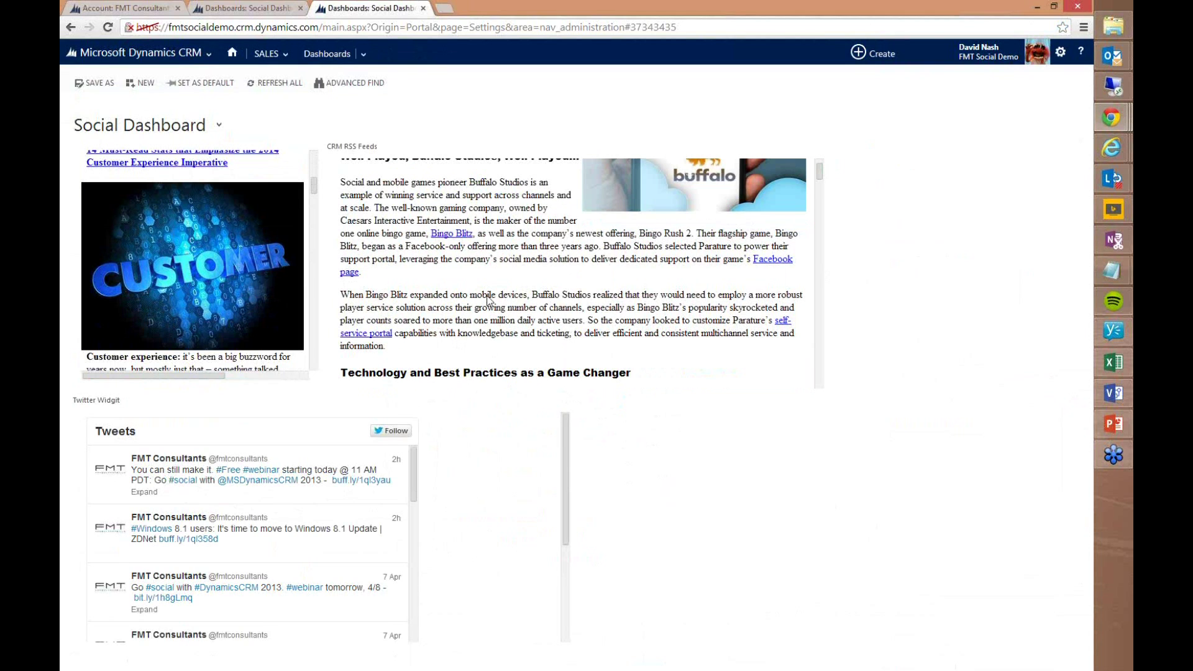
scroll(489, 300, down, 1)
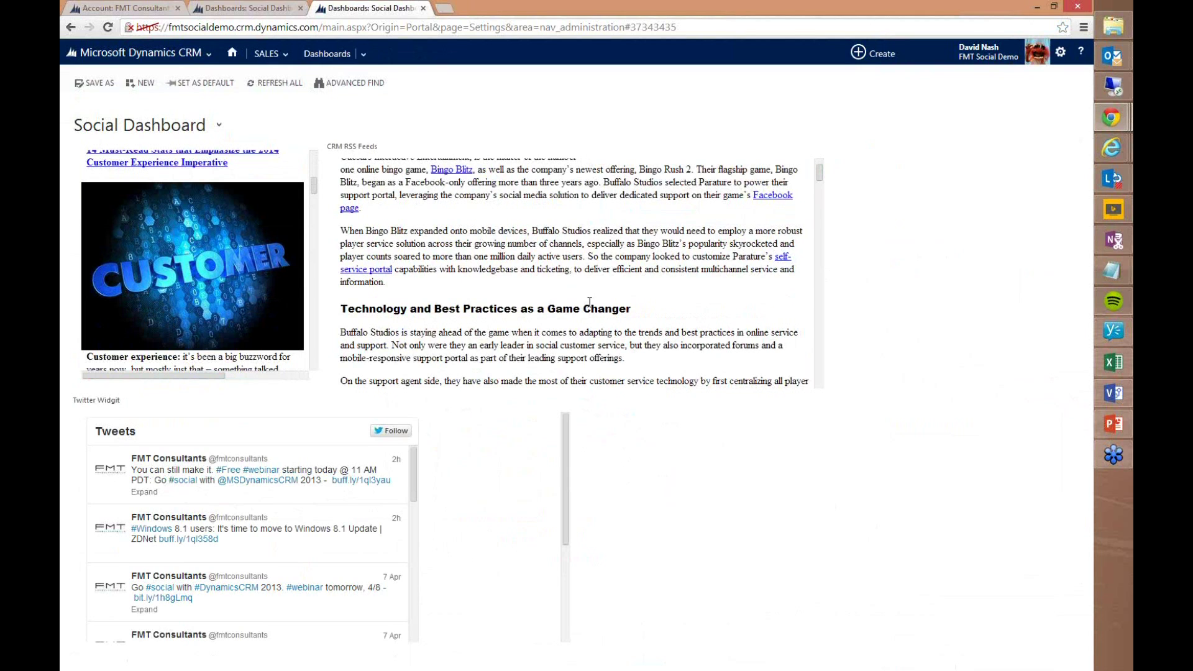
scroll(589, 302, down, 14)
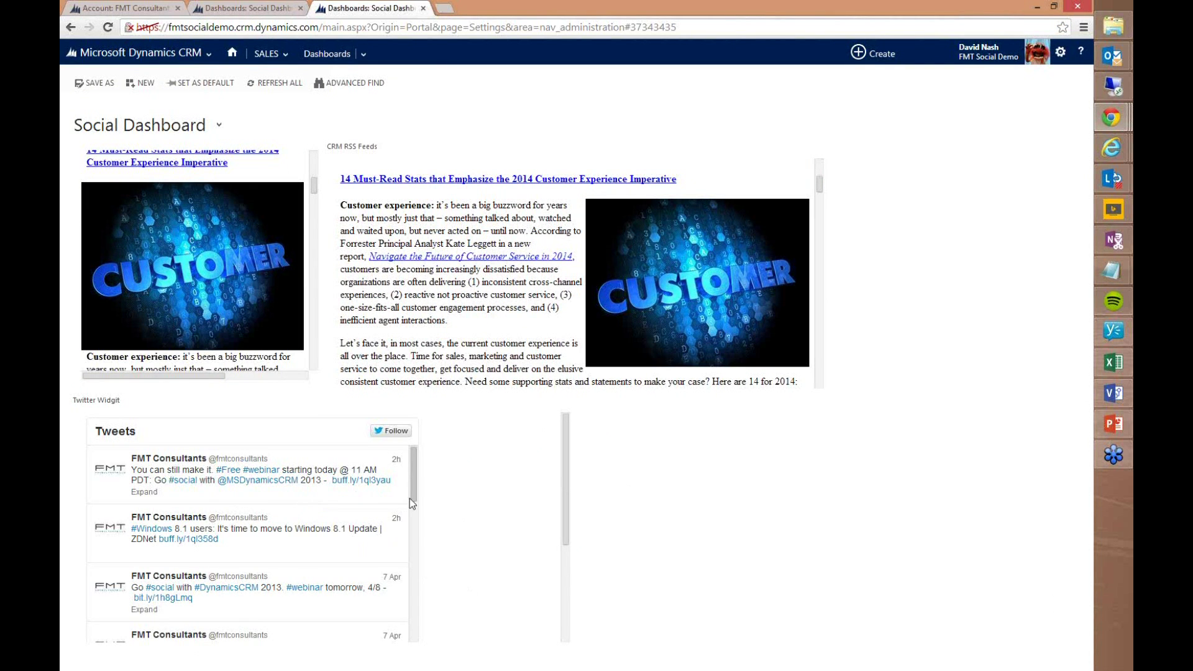
scroll(409, 498, down, 2)
scroll(415, 481, up, 2)
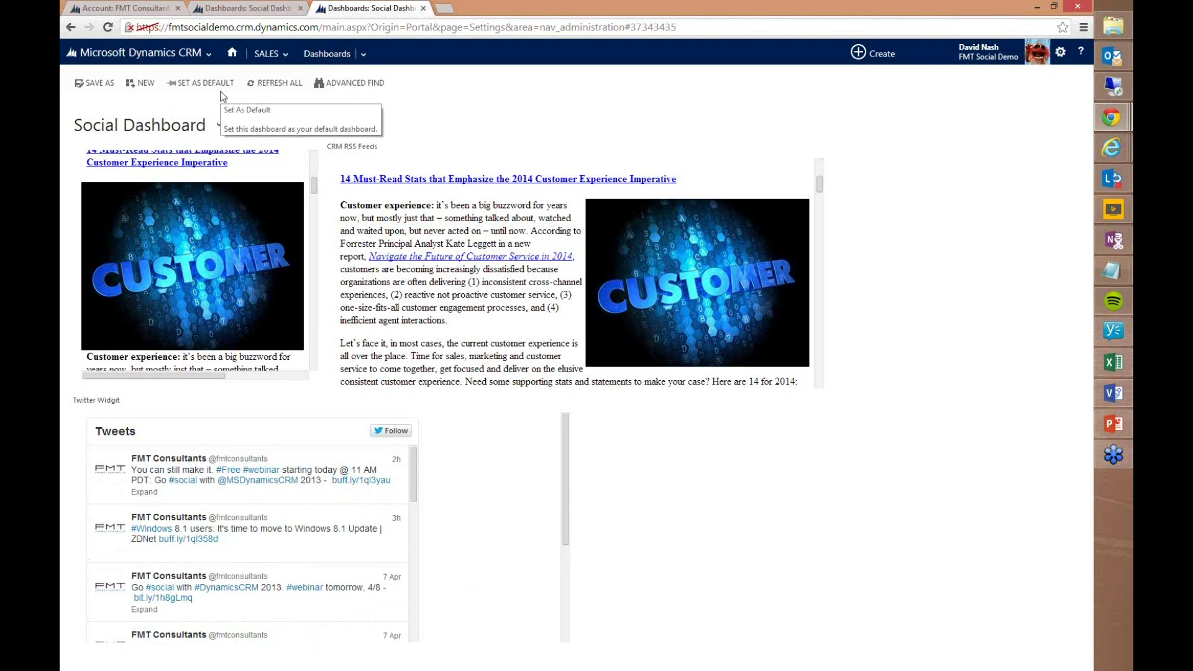
- Open the FMT Consultants account from the Sales accounts and examine its tweets and Social Insights section
click(281, 54)
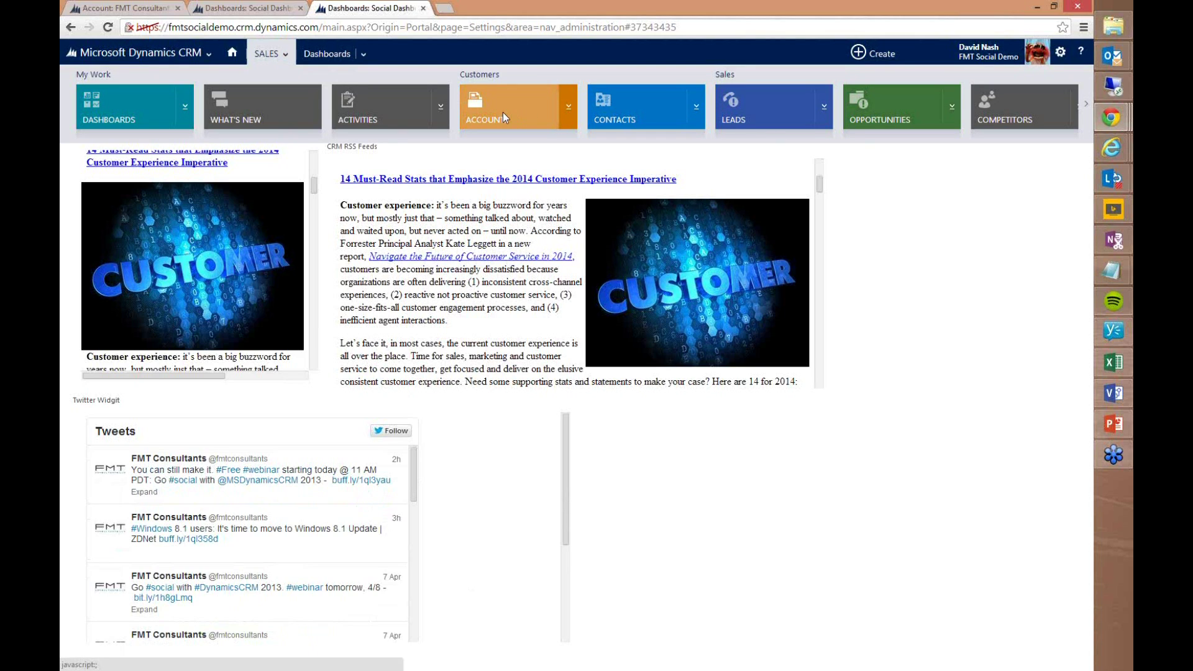
click(527, 110)
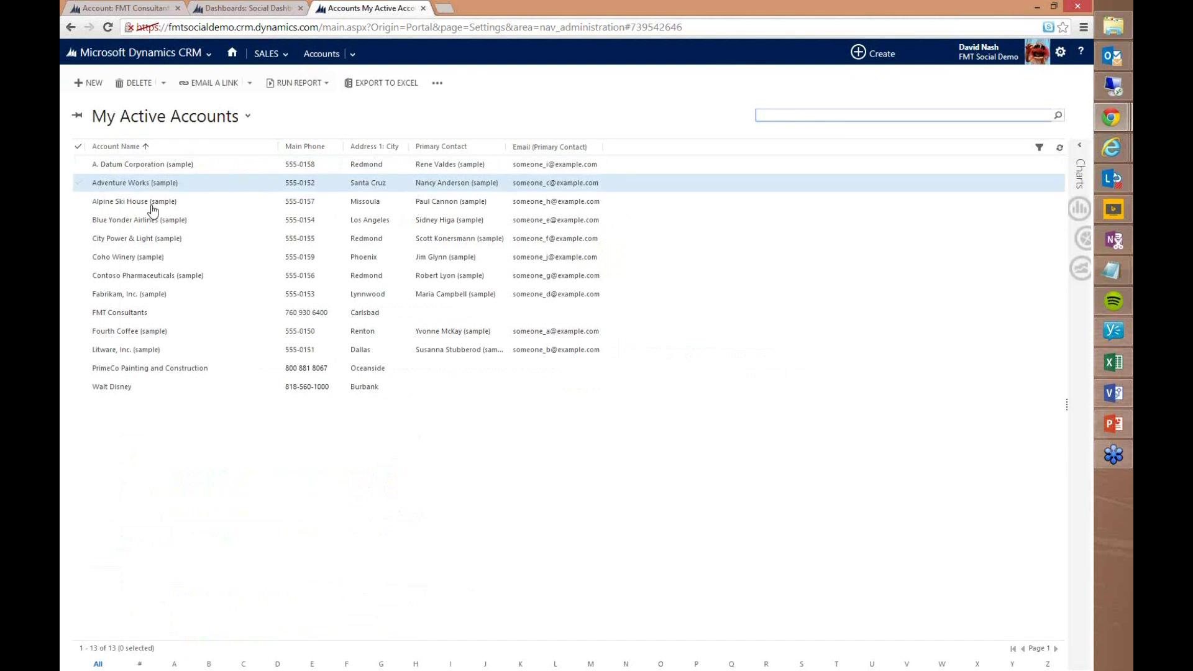
click(128, 314)
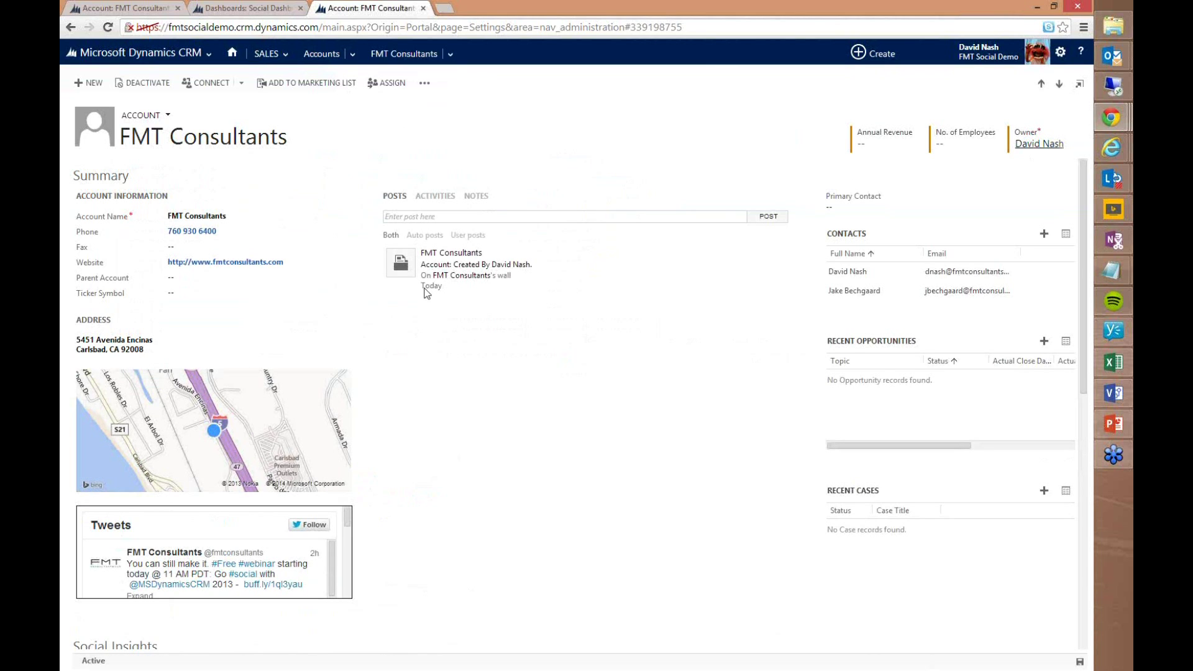
scroll(541, 405, down, 6)
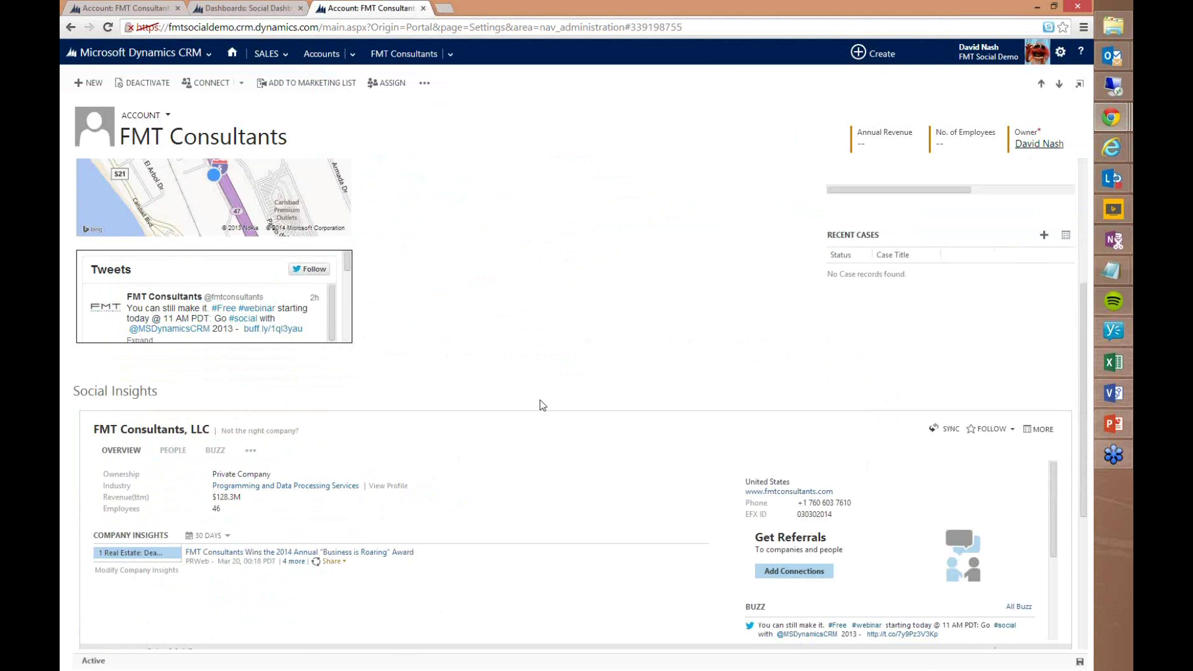
scroll(542, 405, up, 4)
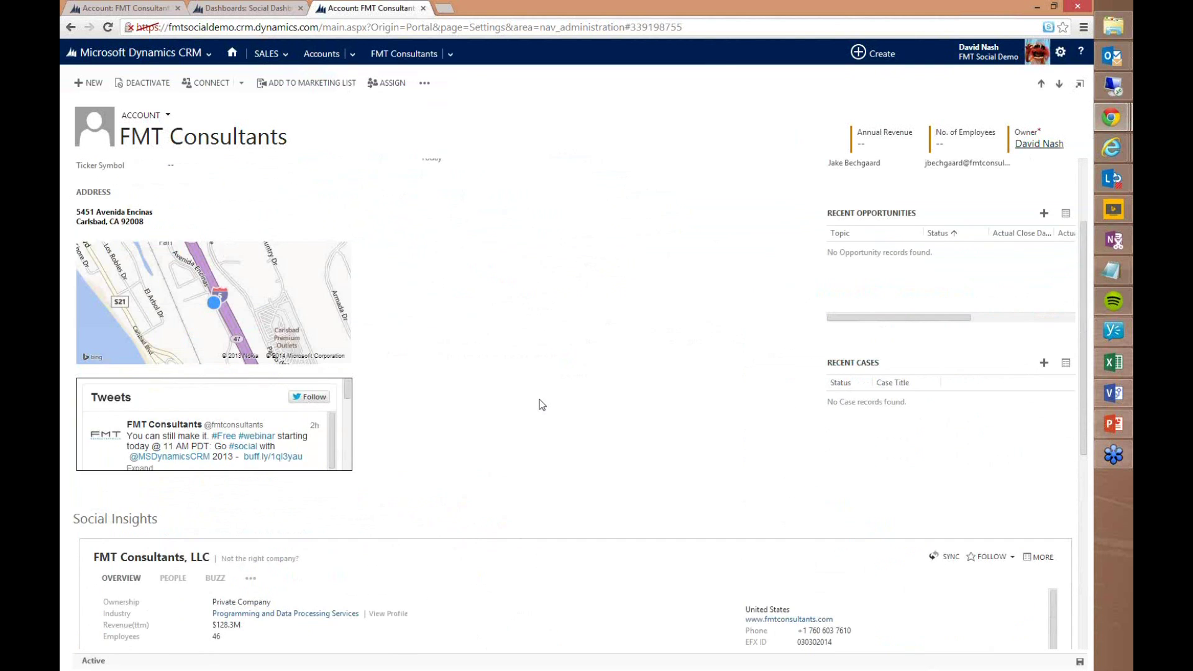
- Switch the FMT Consultants account to the Information form and examine its sections down to the LinkedIn Company Profile
scroll(542, 405, up, 2)
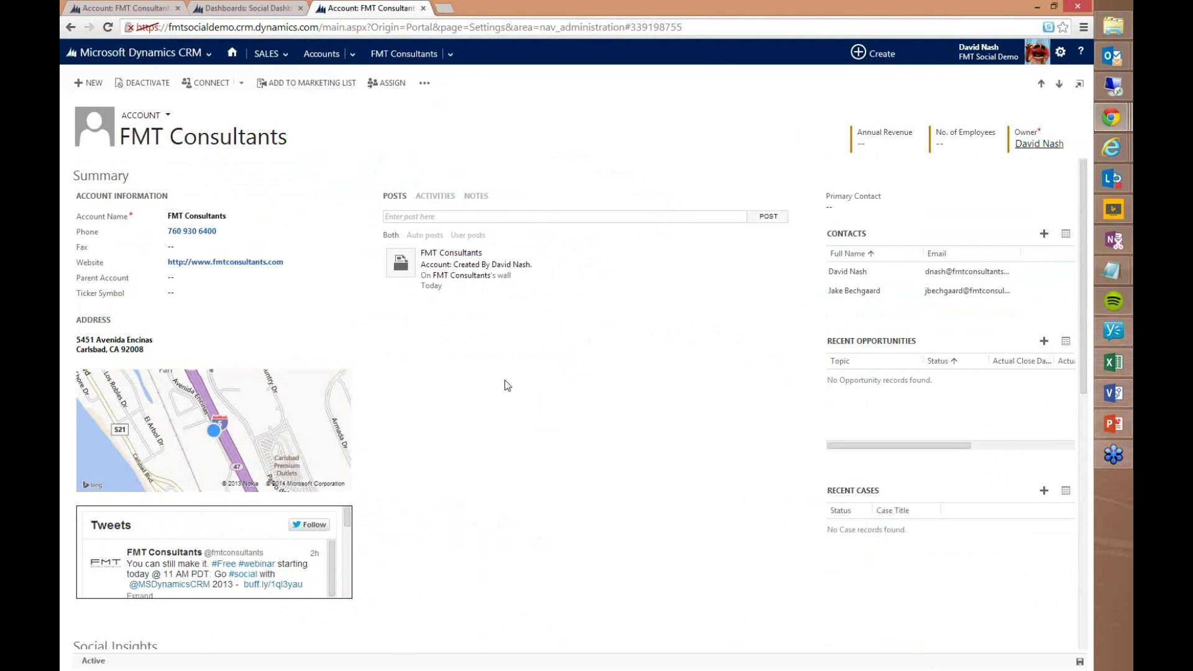
click(166, 116)
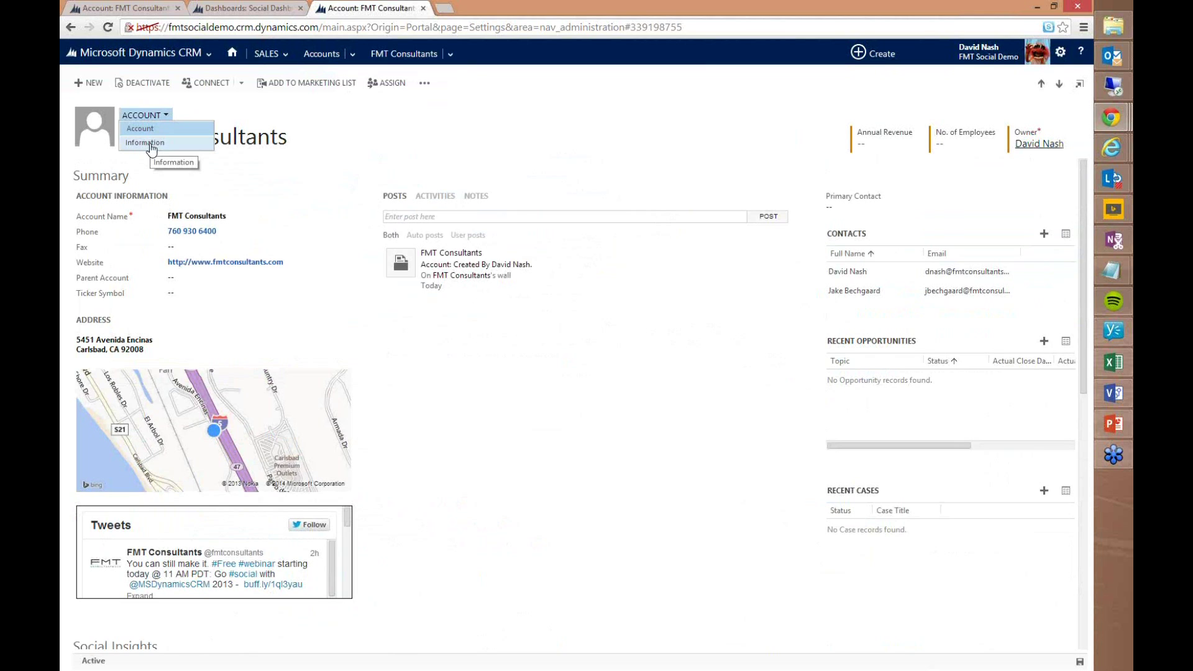
click(147, 143)
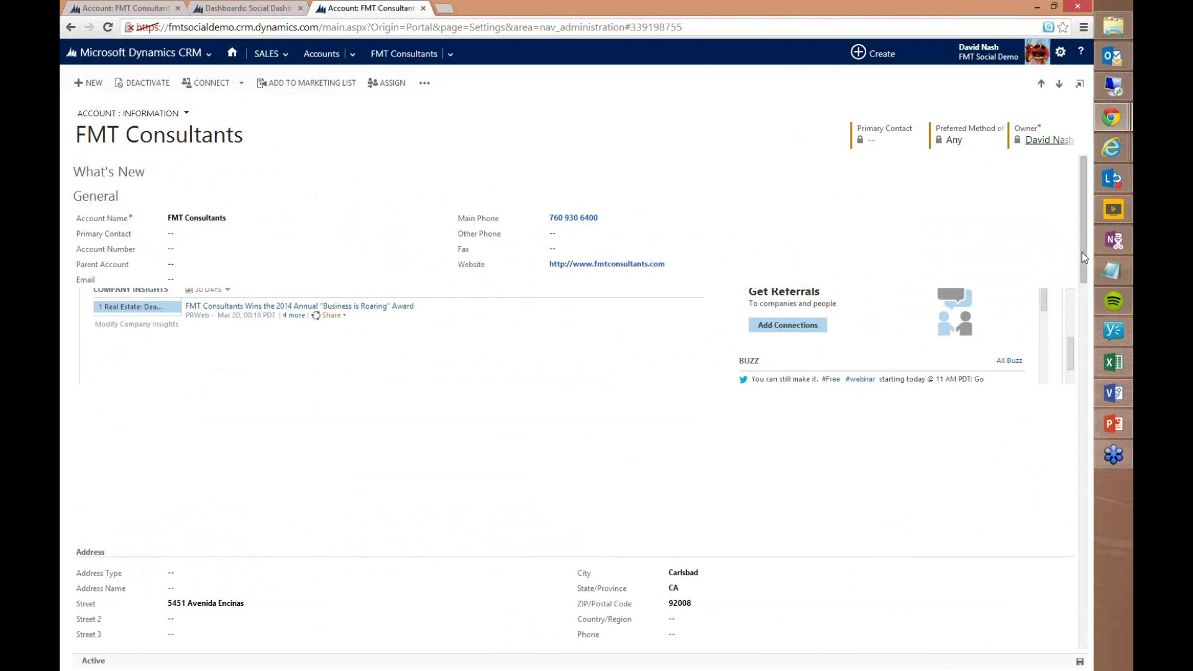
scroll(1083, 282, down, 3)
scroll(1086, 334, down, 6)
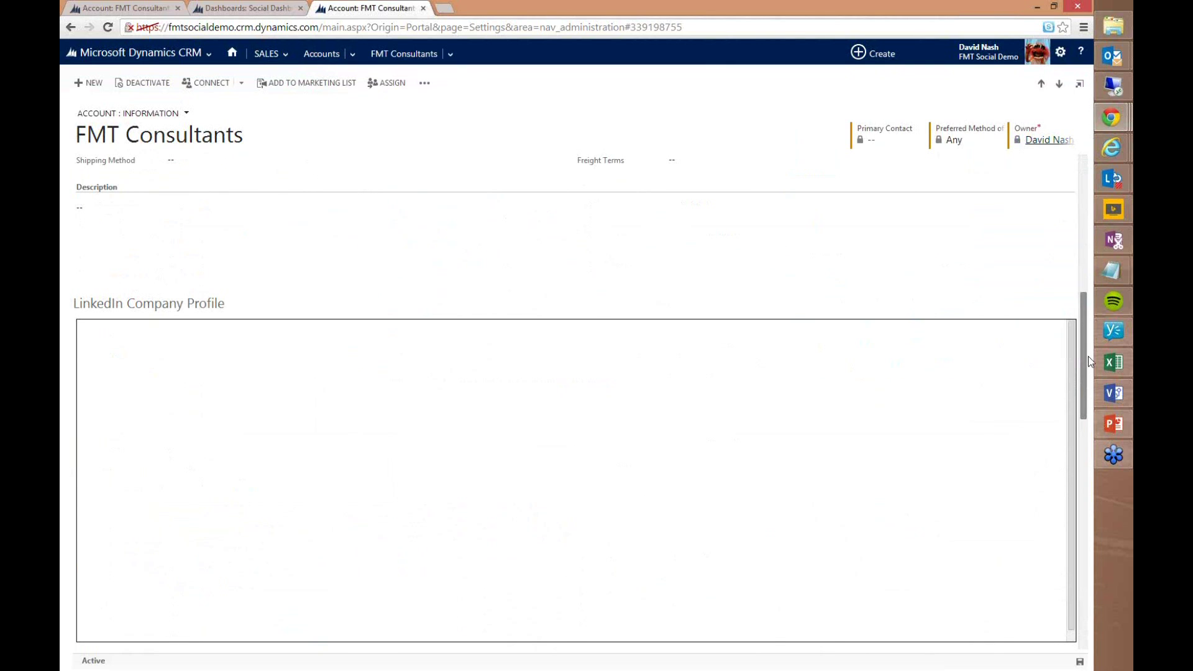
scroll(1087, 360, up, 2)
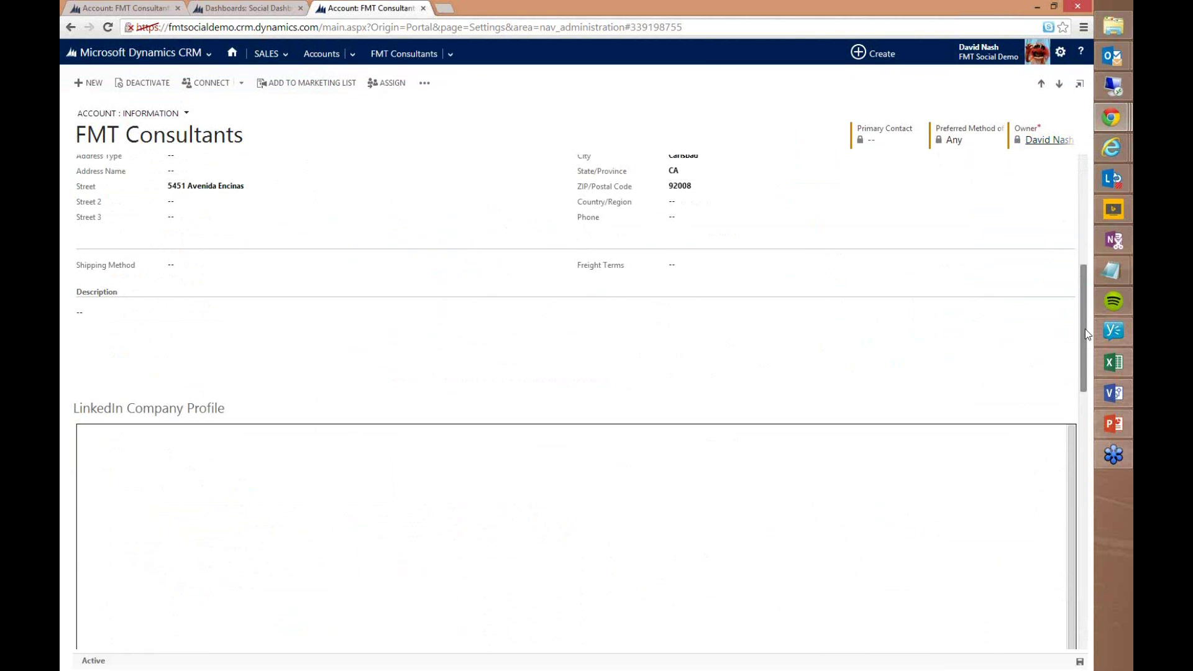
scroll(1085, 329, up, 7)
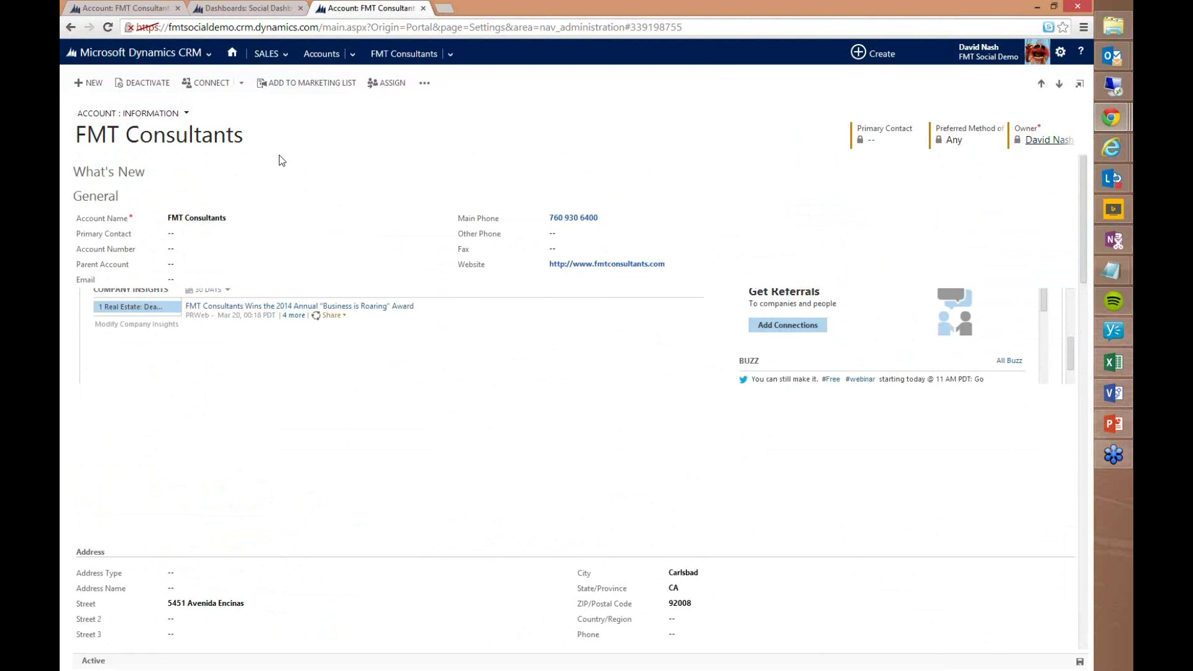
- Switch the FMT Consultants account back to the Account form and examine the overview in its Social Insights section
click(185, 115)
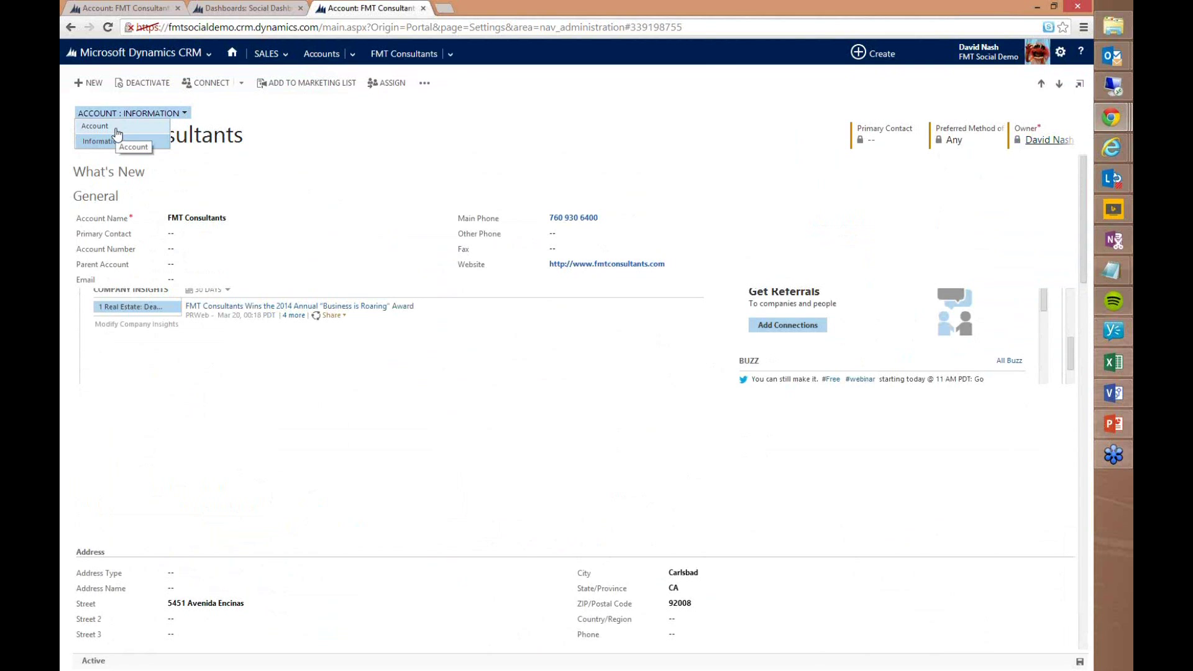
click(127, 132)
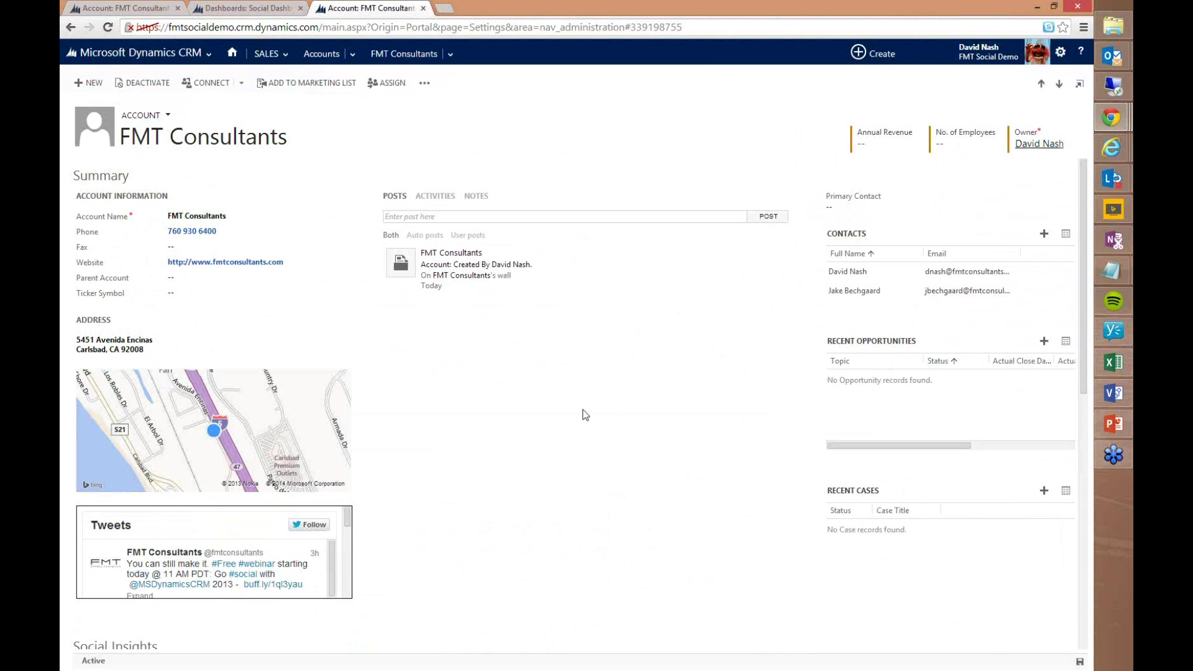
scroll(614, 351, down, 4)
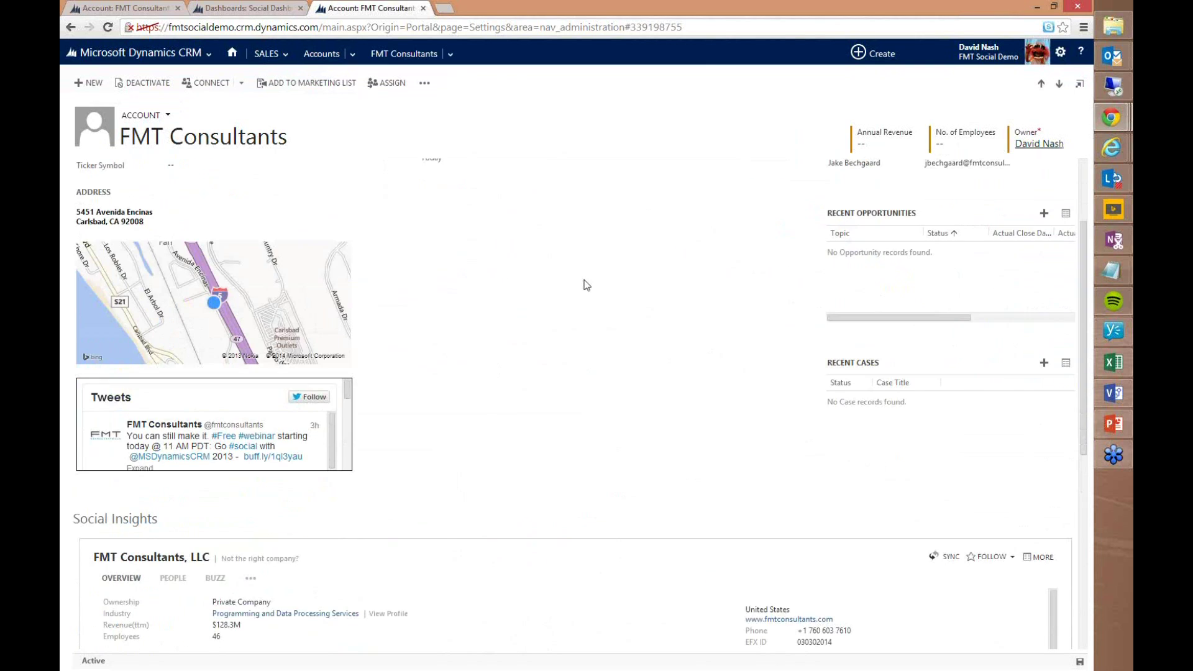
scroll(585, 284, down, 1)
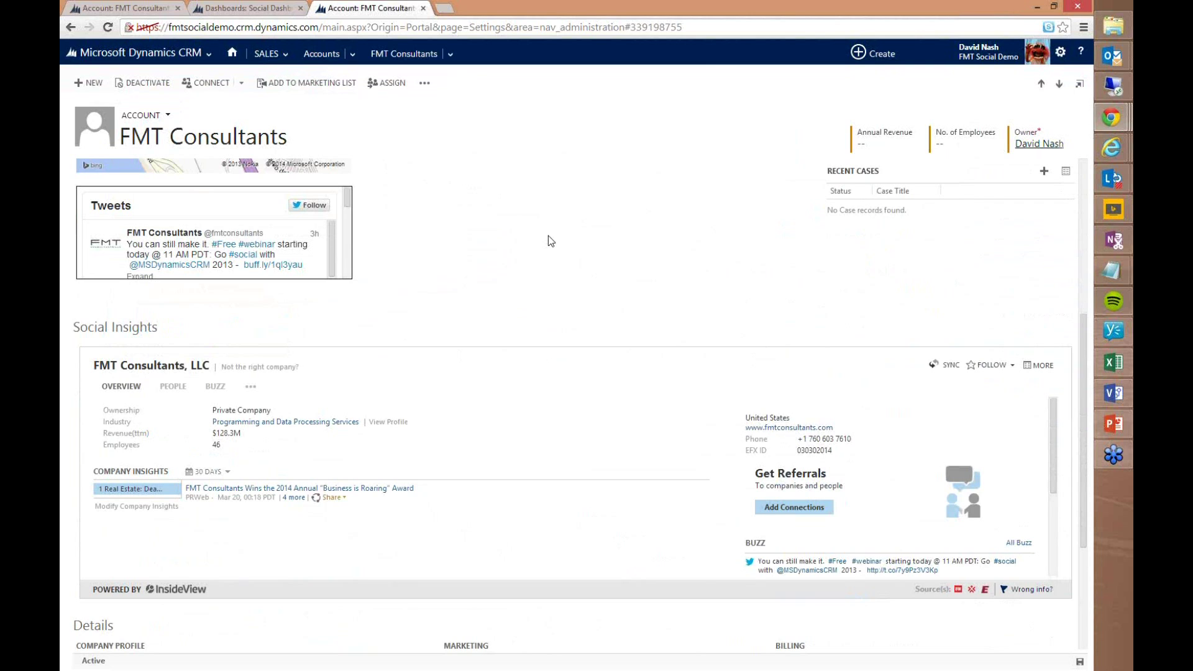
scroll(548, 241, down, 1)
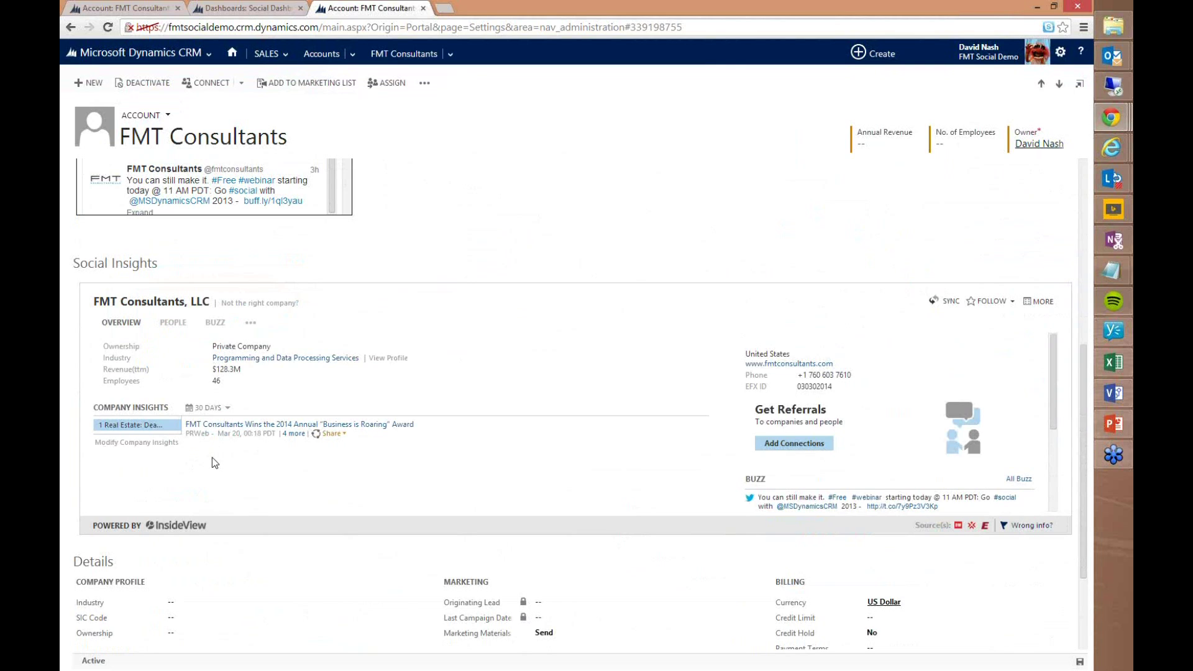
- Show the people in the account's Social Insights and examine the listed employees, job filters and partner results
click(173, 322)
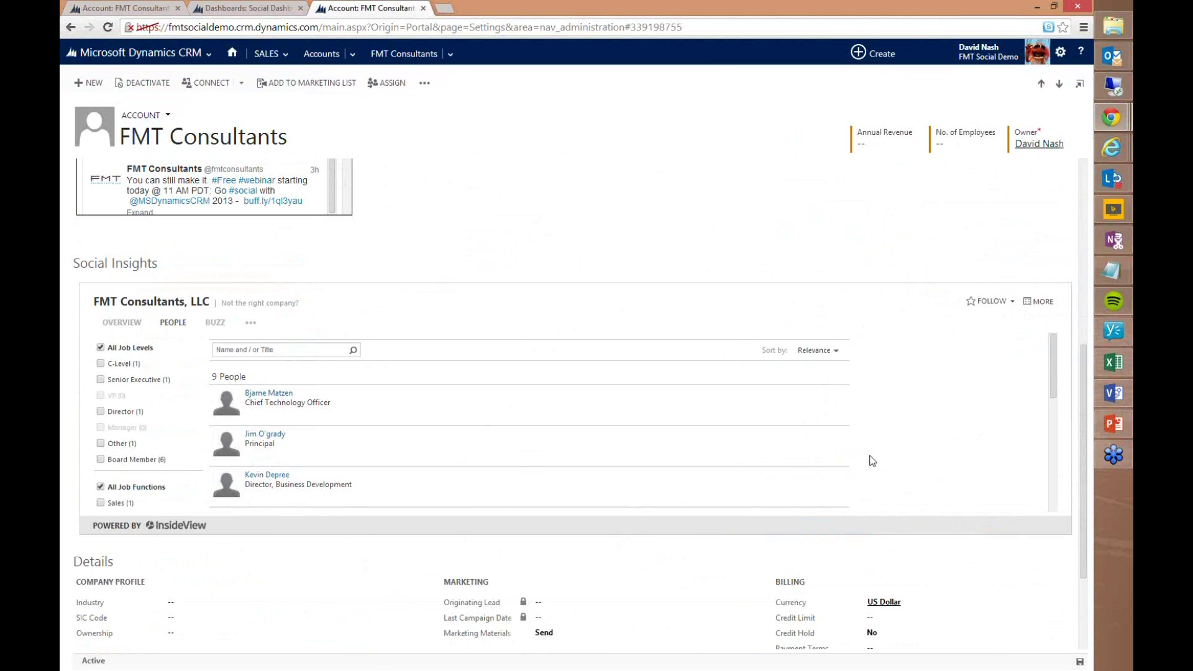
mouse_move(477, 440)
scroll(474, 435, down, 5)
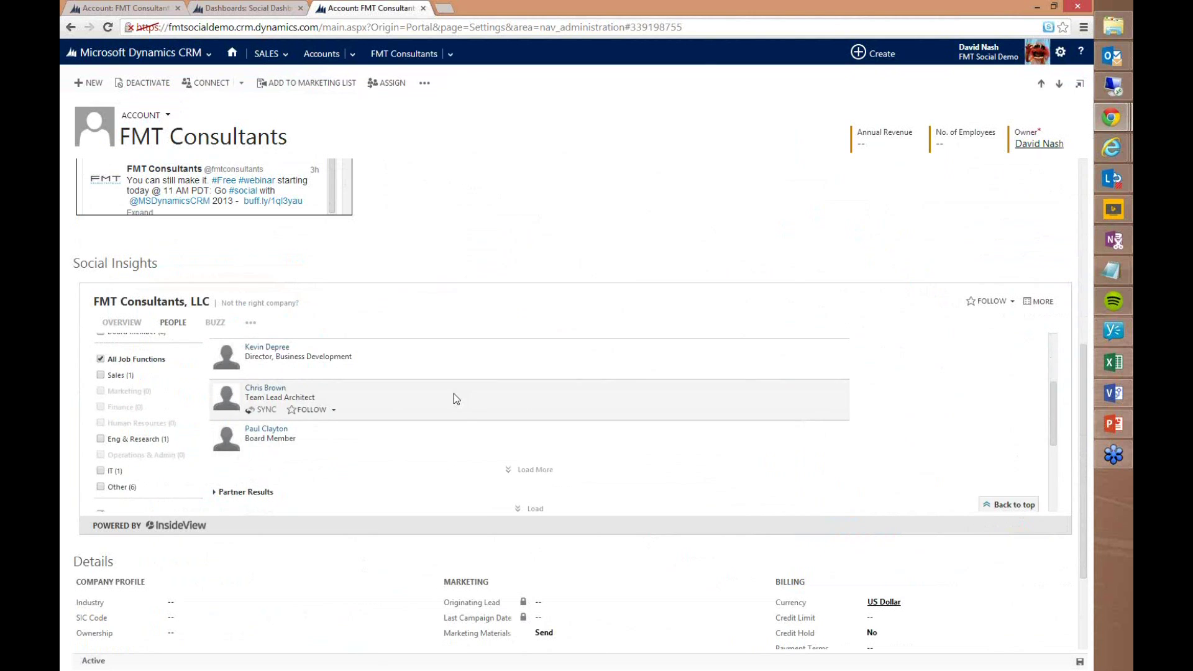
scroll(454, 395, up, 2)
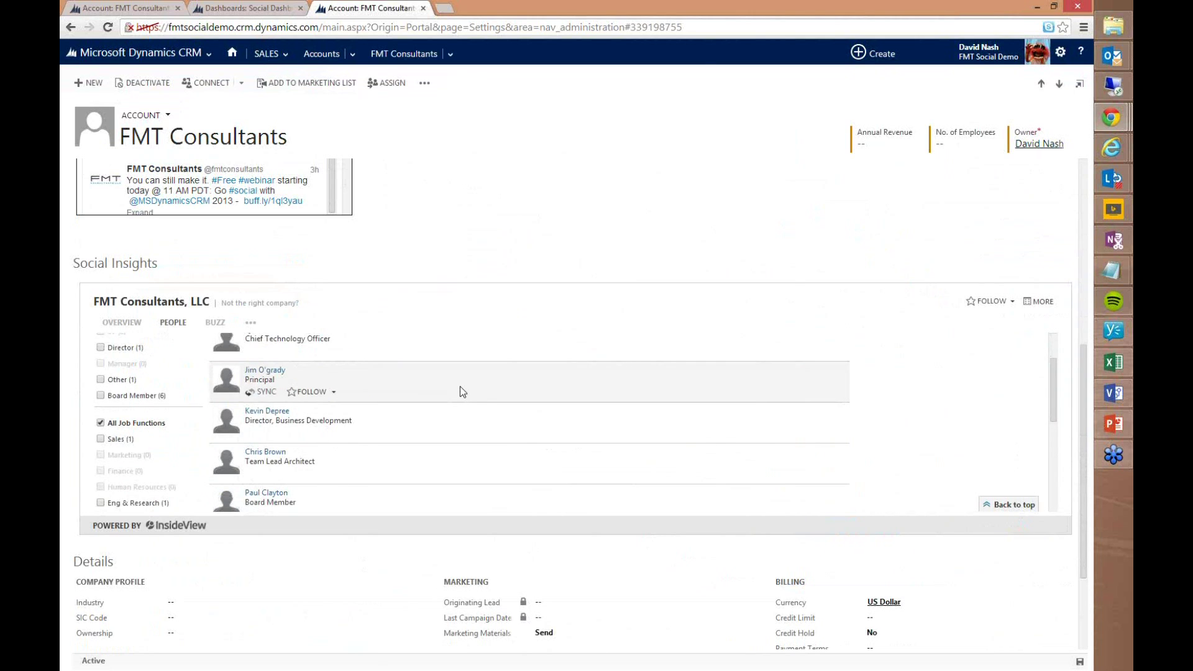
scroll(459, 386, down, 2)
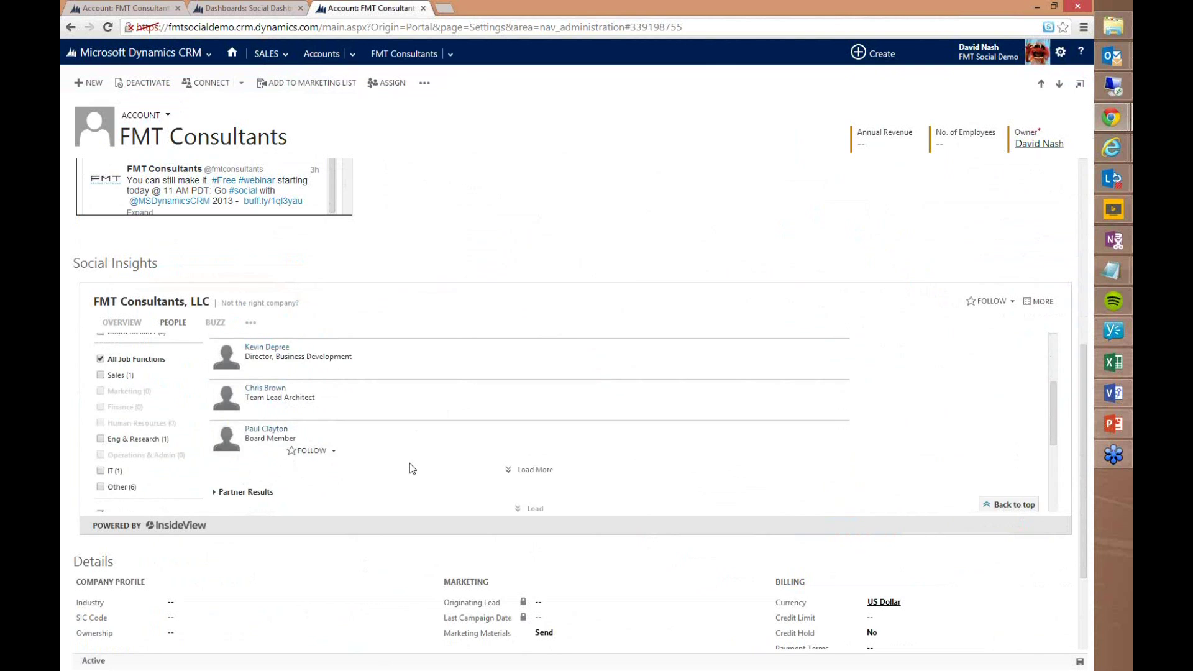
scroll(408, 468, down, 2)
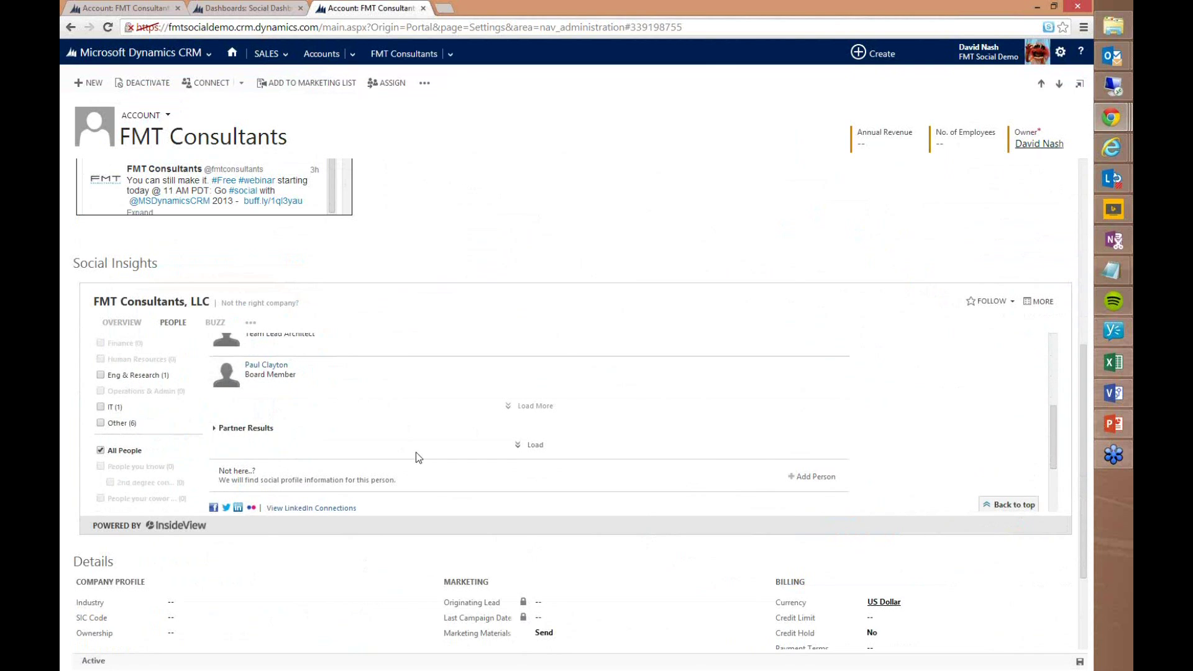
scroll(416, 452, up, 4)
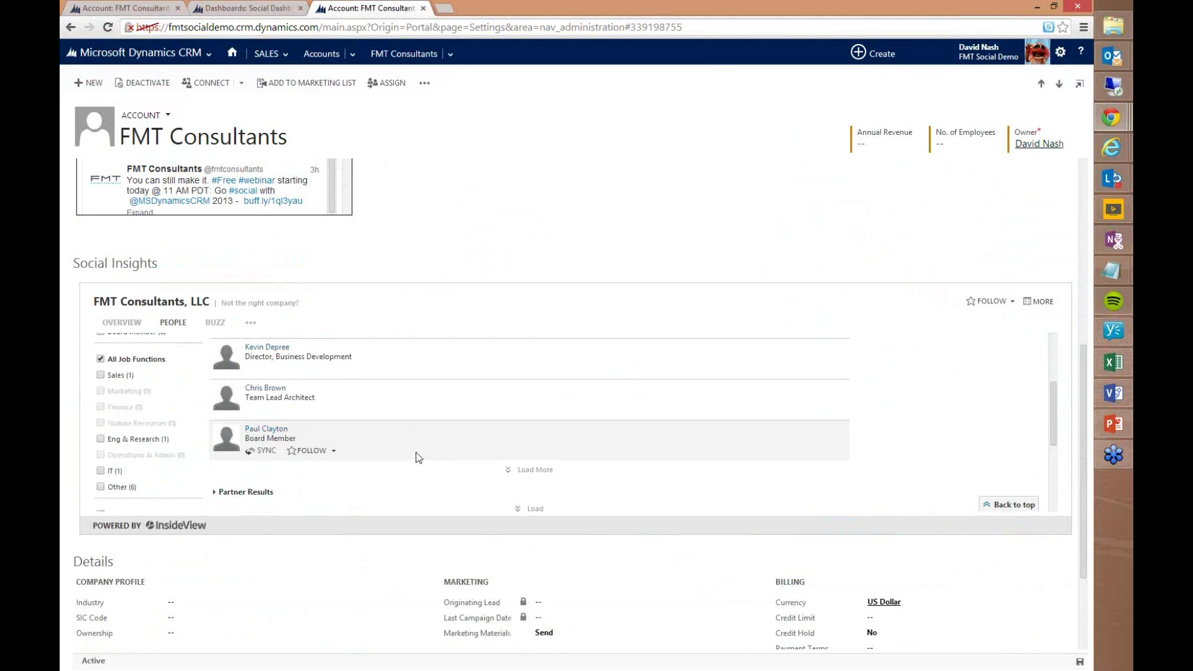
scroll(416, 458, up, 2)
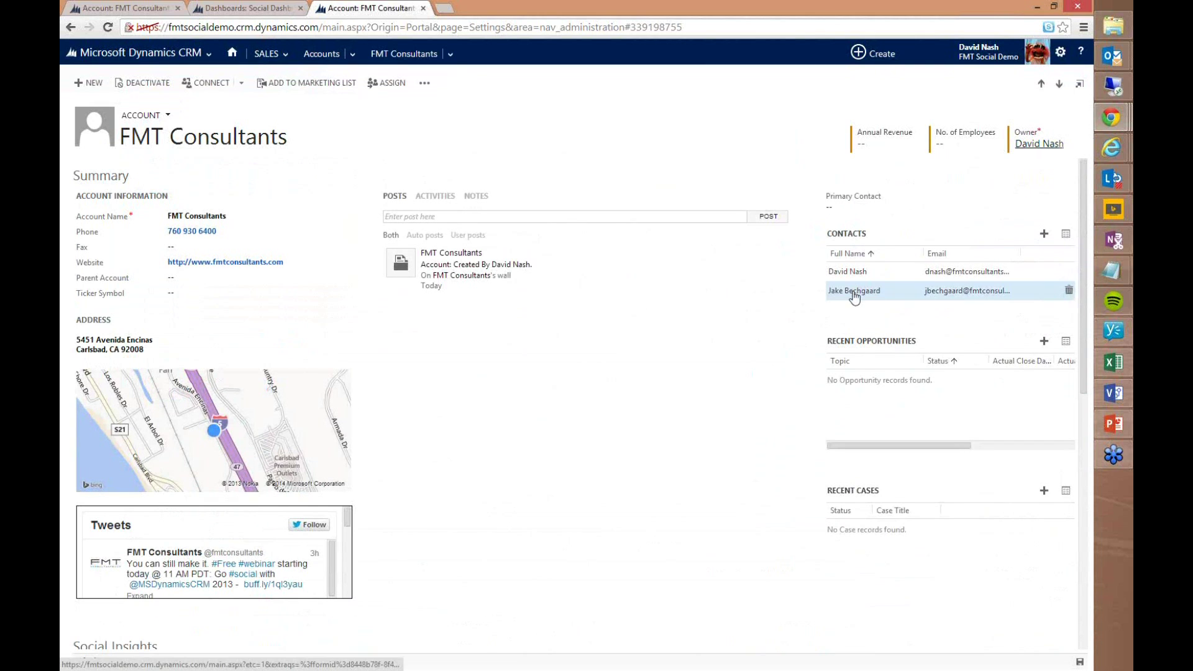
- Open the second contact listed on the FMT Consultants account and examine the contact's Social Insights section
click(855, 292)
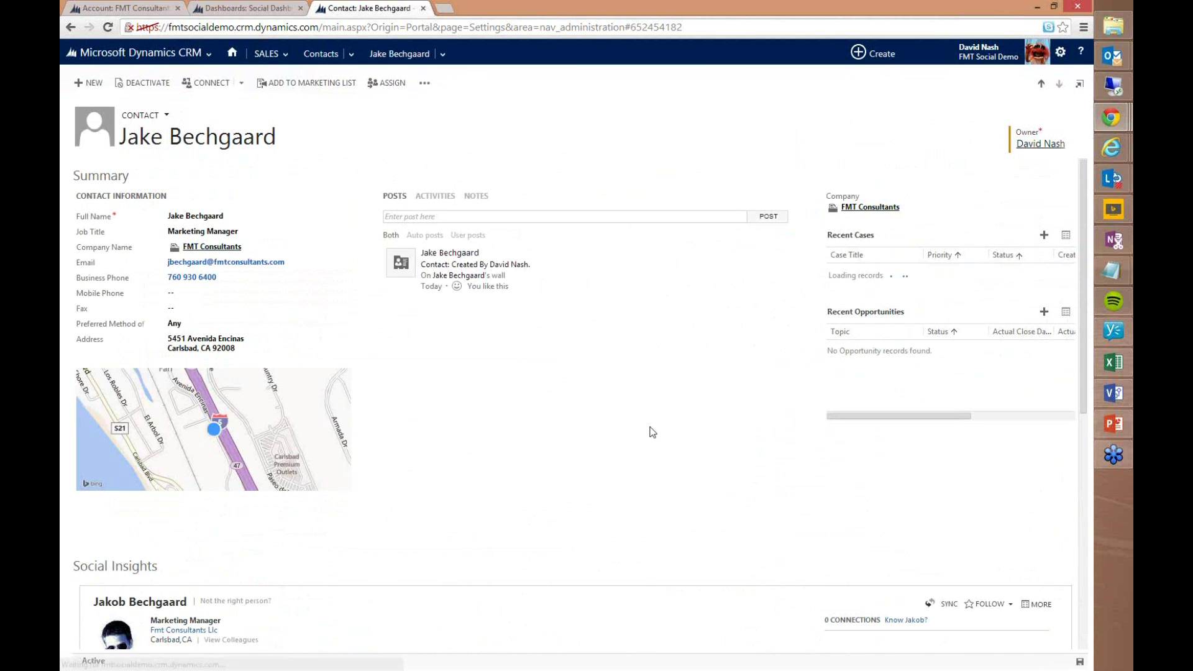
scroll(584, 428, down, 1)
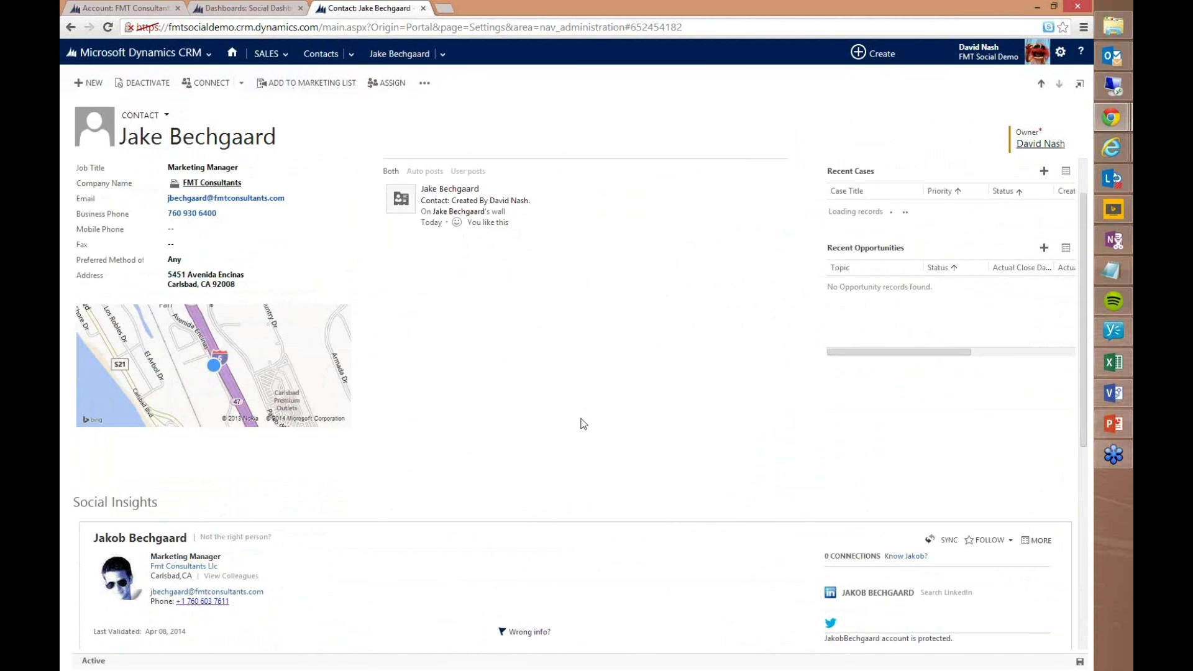
scroll(584, 425, down, 1)
scroll(584, 425, down, 1)
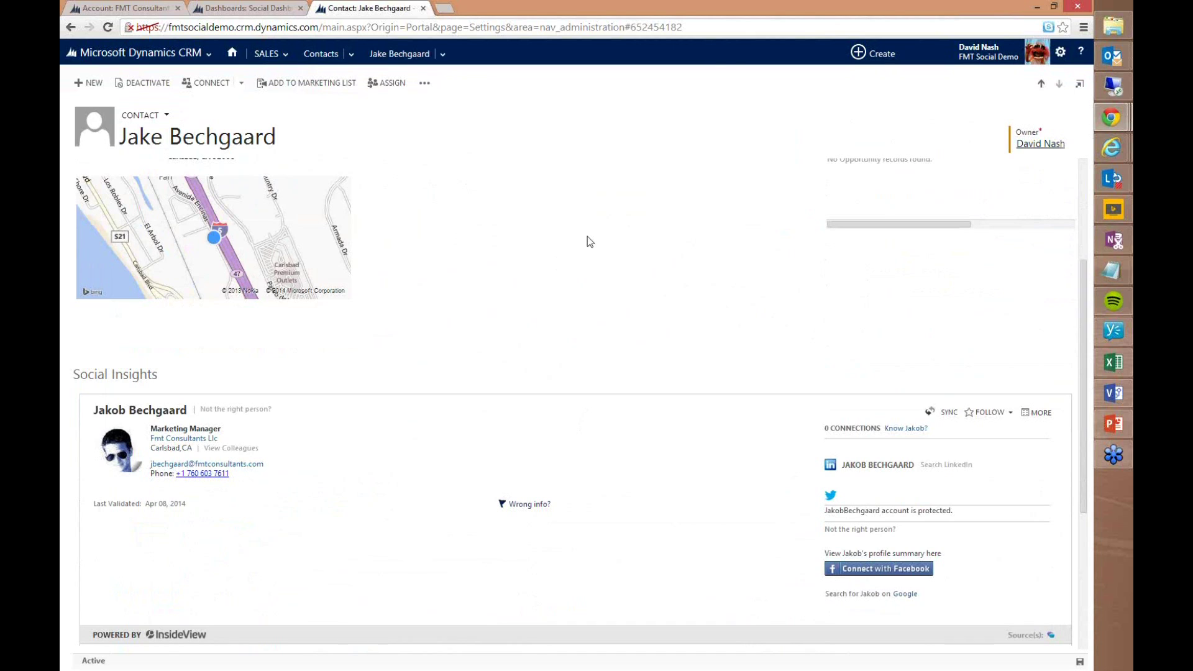
- Search LinkedIn for the contact from Social Insights, then return to the CRM contact record and review it
click(947, 466)
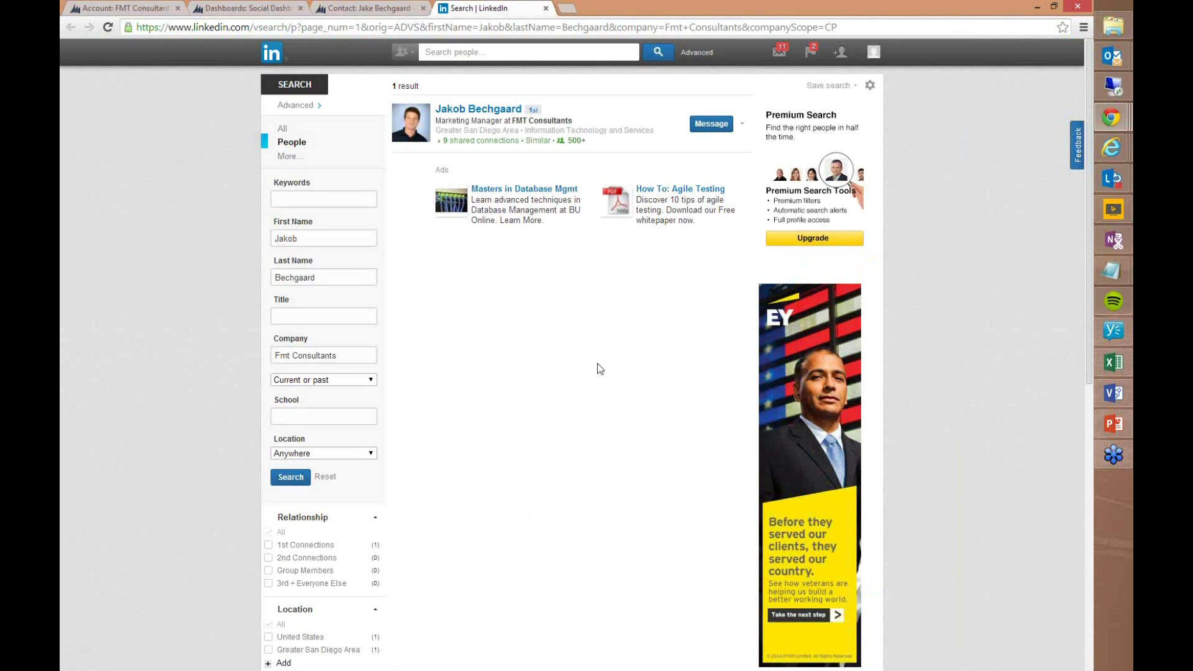
click(353, 10)
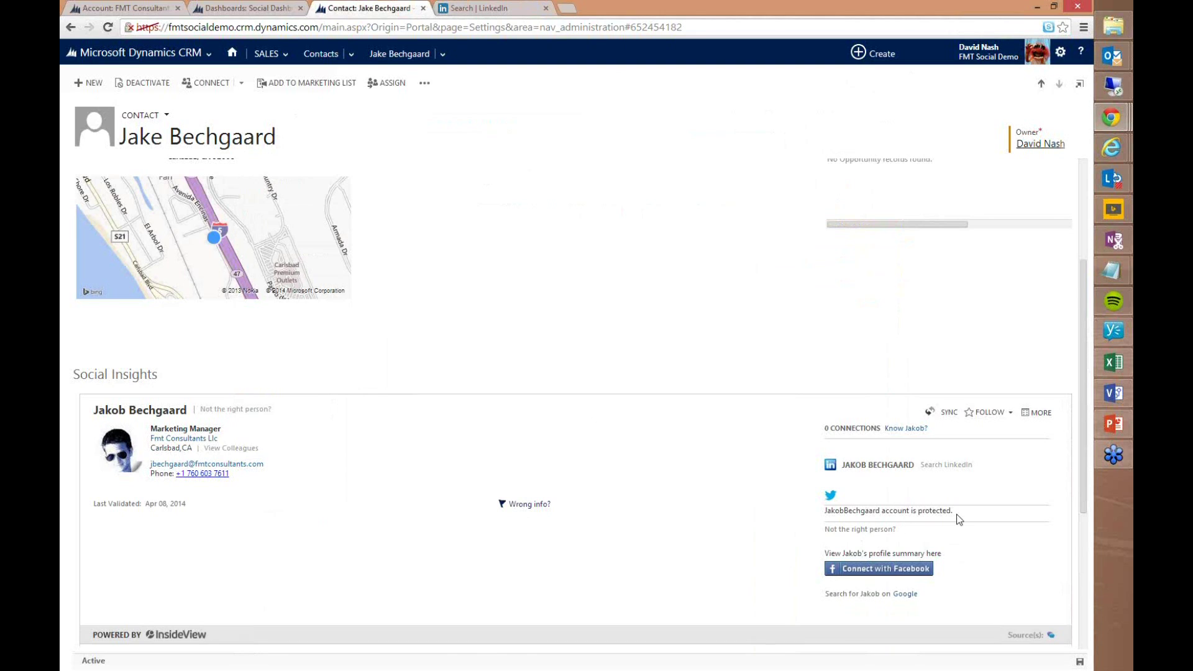
scroll(959, 519, down, 1)
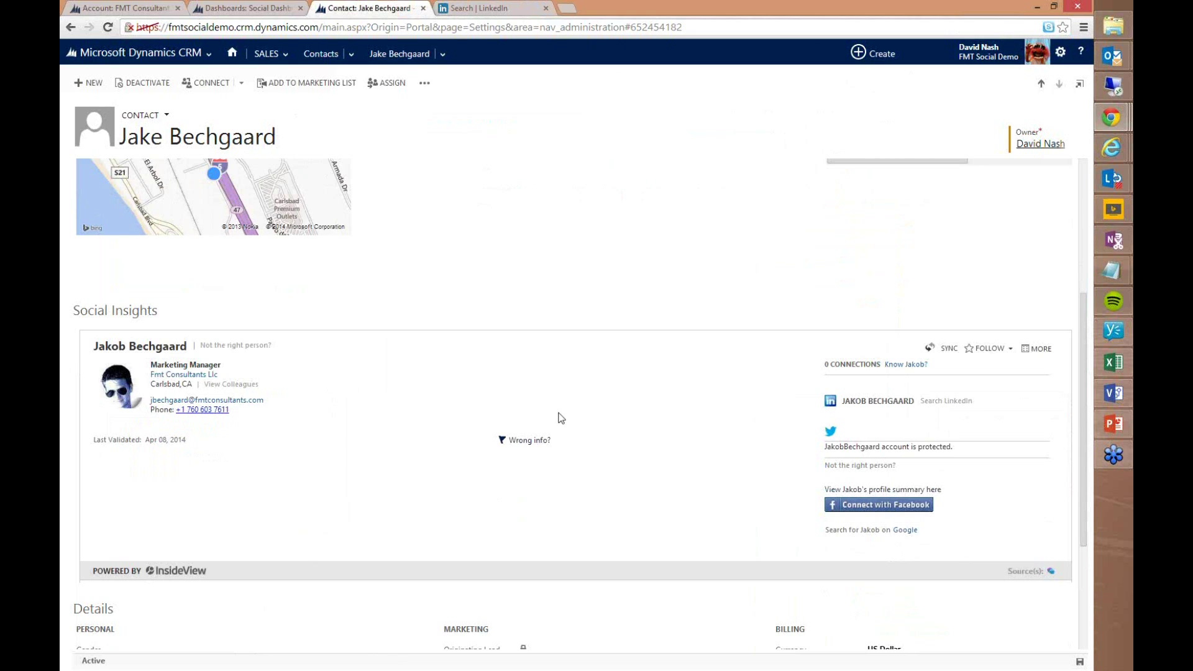
scroll(561, 416, up, 4)
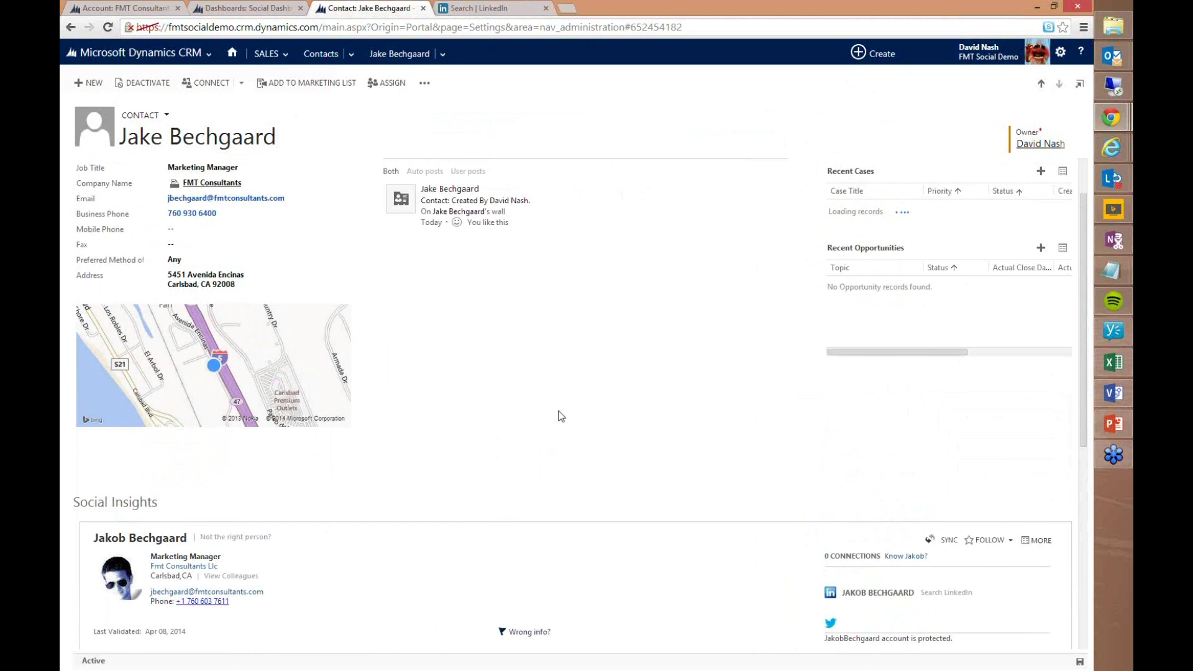
- Return to the FMT Consultants account and open its first listed contact to view the Social Insights section
click(856, 207)
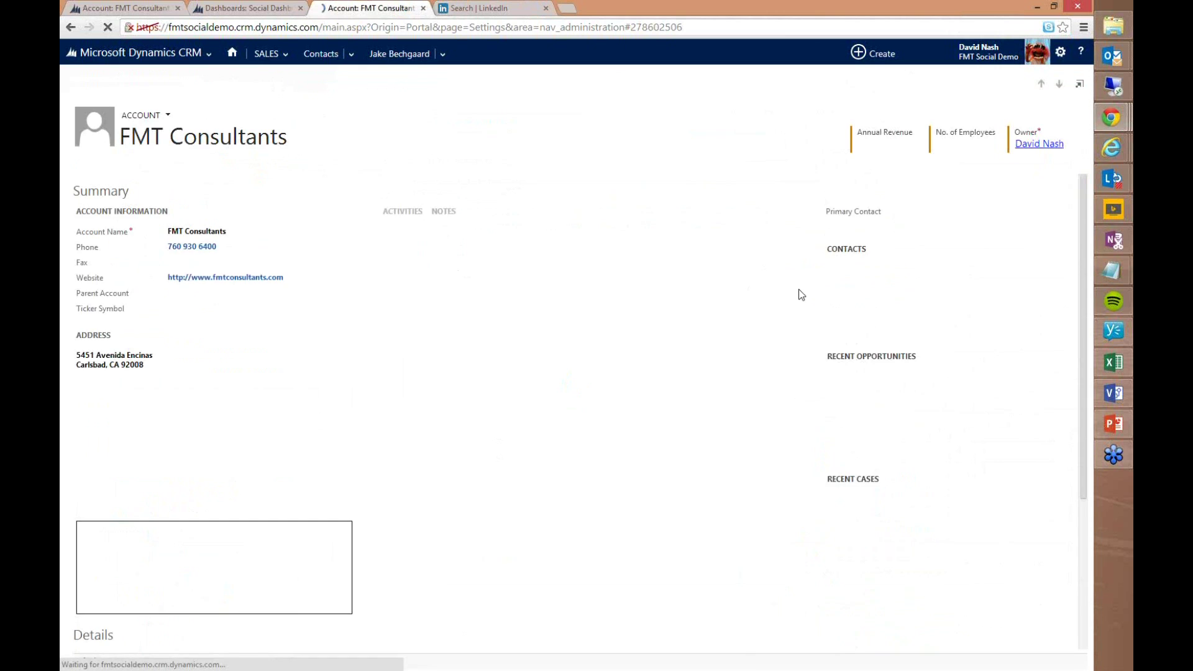
click(848, 273)
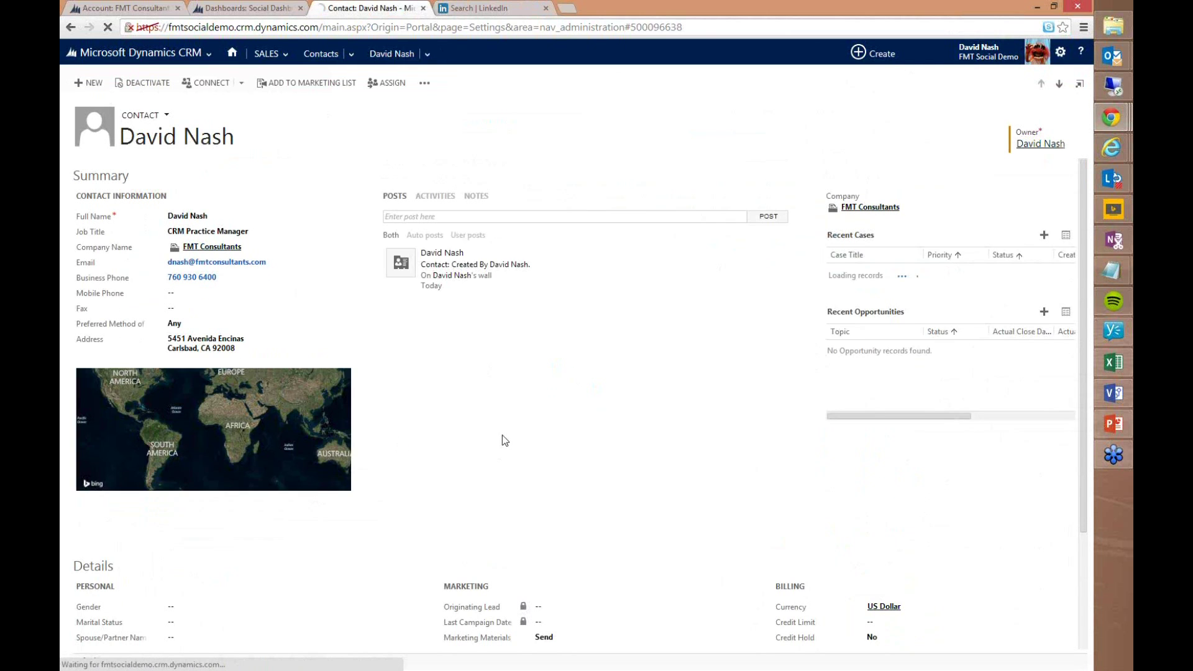
scroll(502, 435, down, 3)
scroll(505, 440, down, 1)
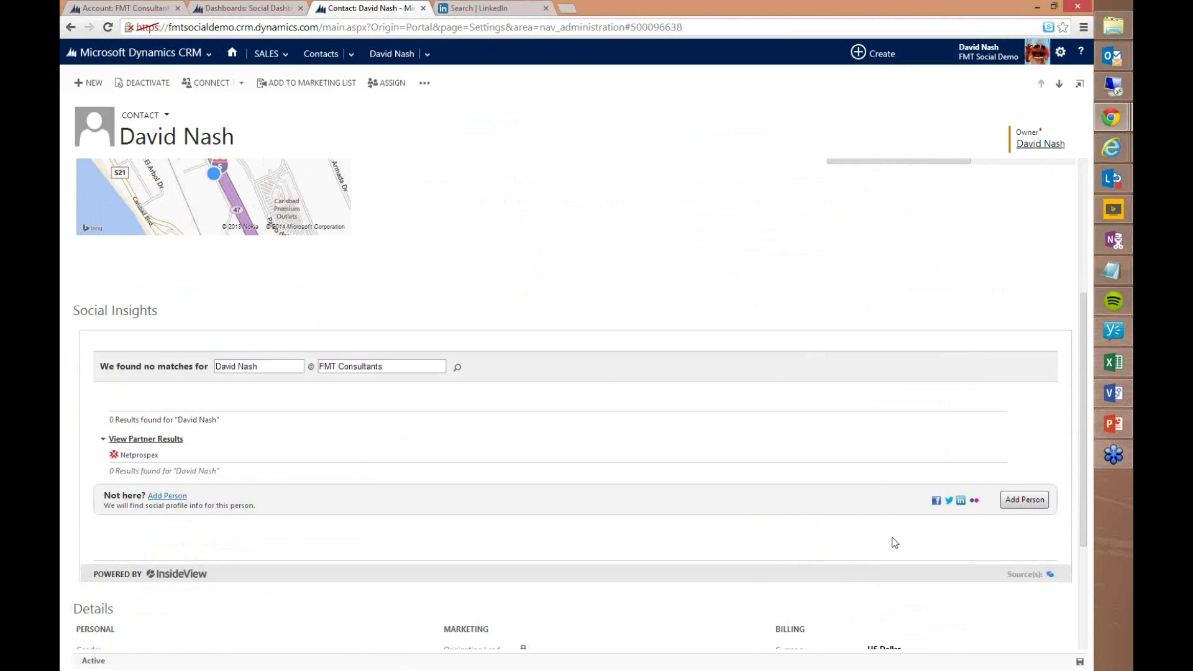
- Add the contact as a person in Social Insights using the prefilled FMT Consultants details, and review the generated profile's Twitter matches
click(1016, 501)
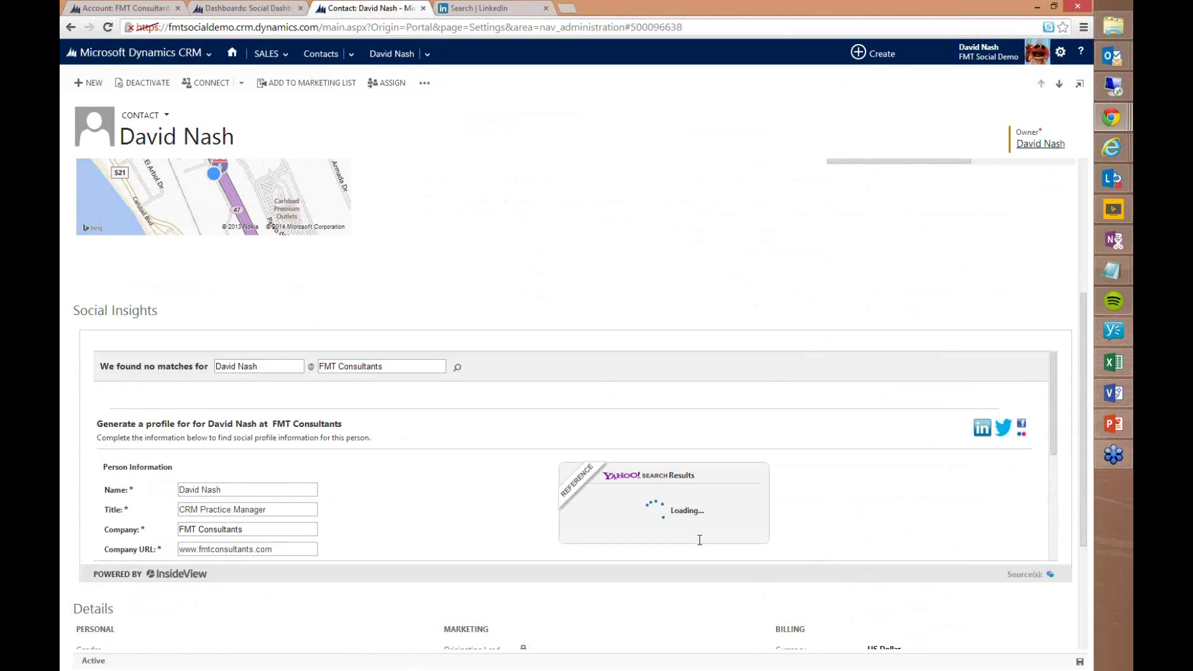
scroll(907, 520, down, 2)
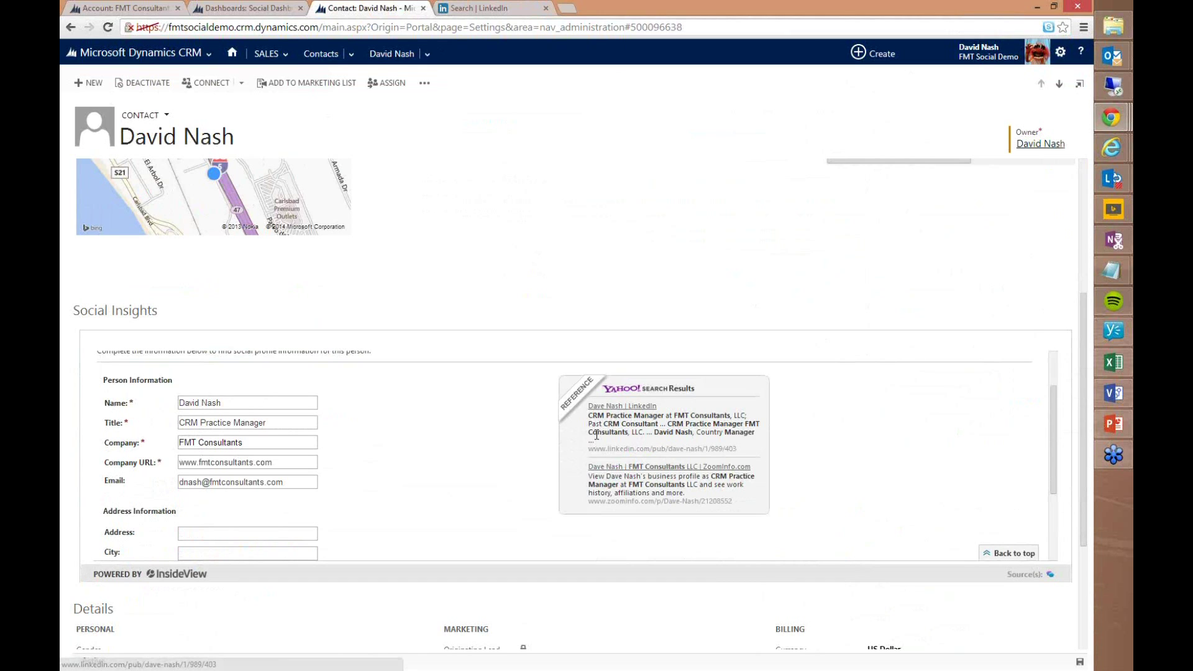
scroll(427, 489, down, 3)
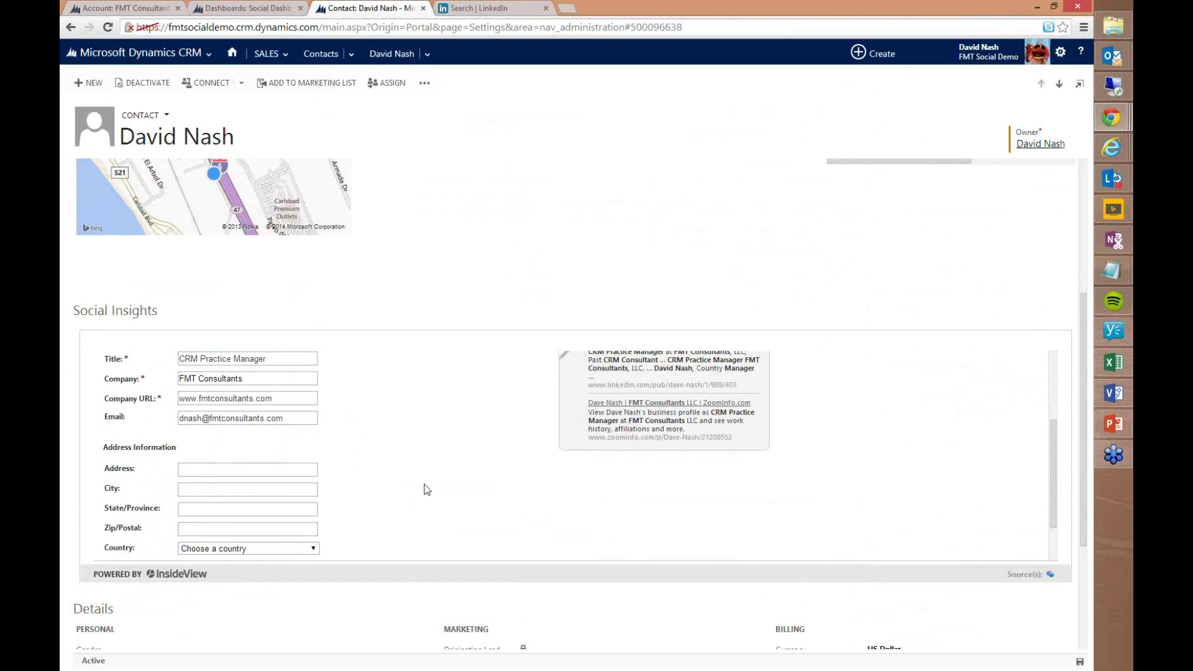
click(538, 542)
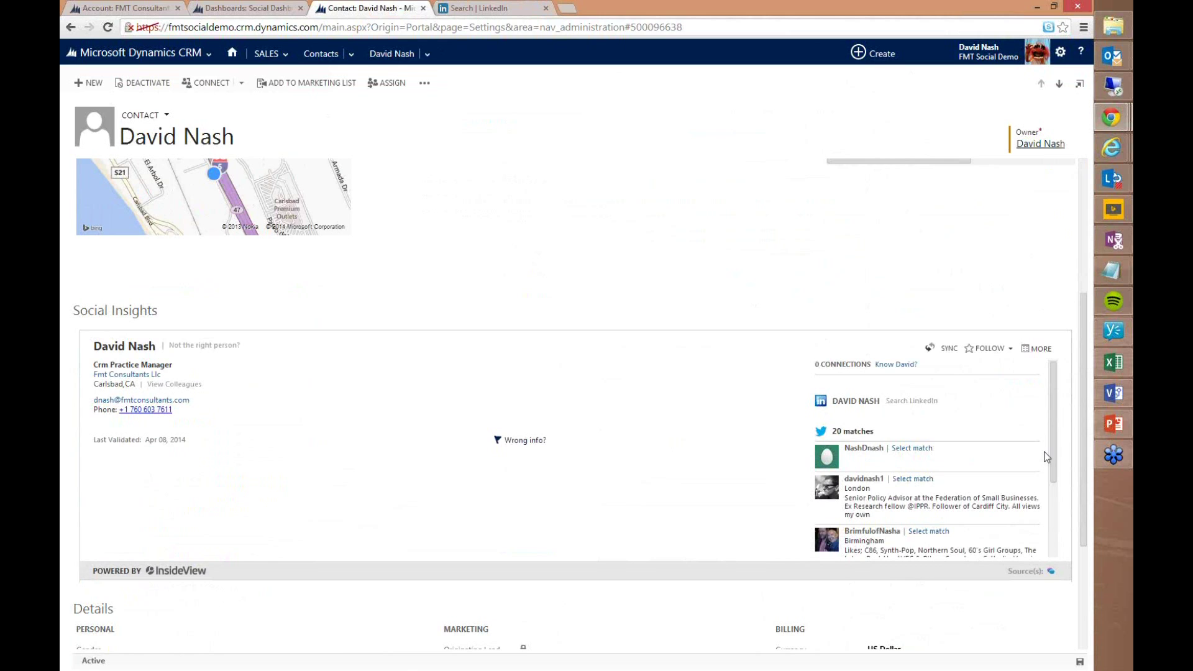
mouse_move(1051, 455)
mouse_down()
mouse_move(1054, 529)
mouse_move(1052, 452)
mouse_up()
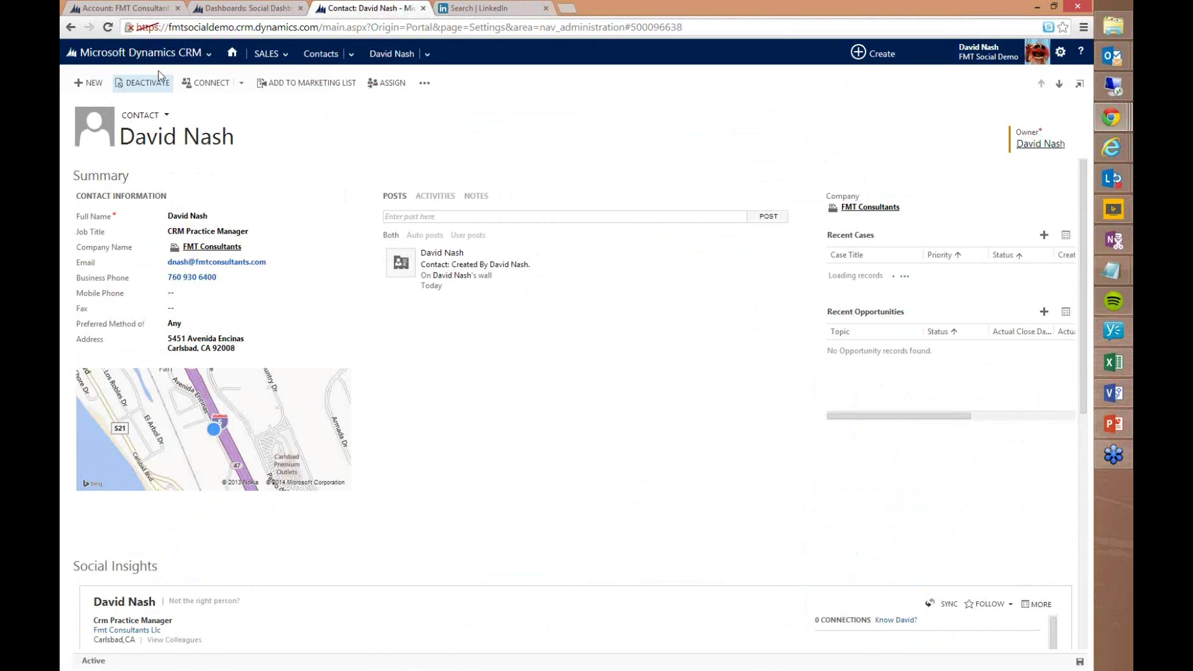
- Open the Walt Disney account from the My Active Accounts list, dismissing the error report window
click(278, 55)
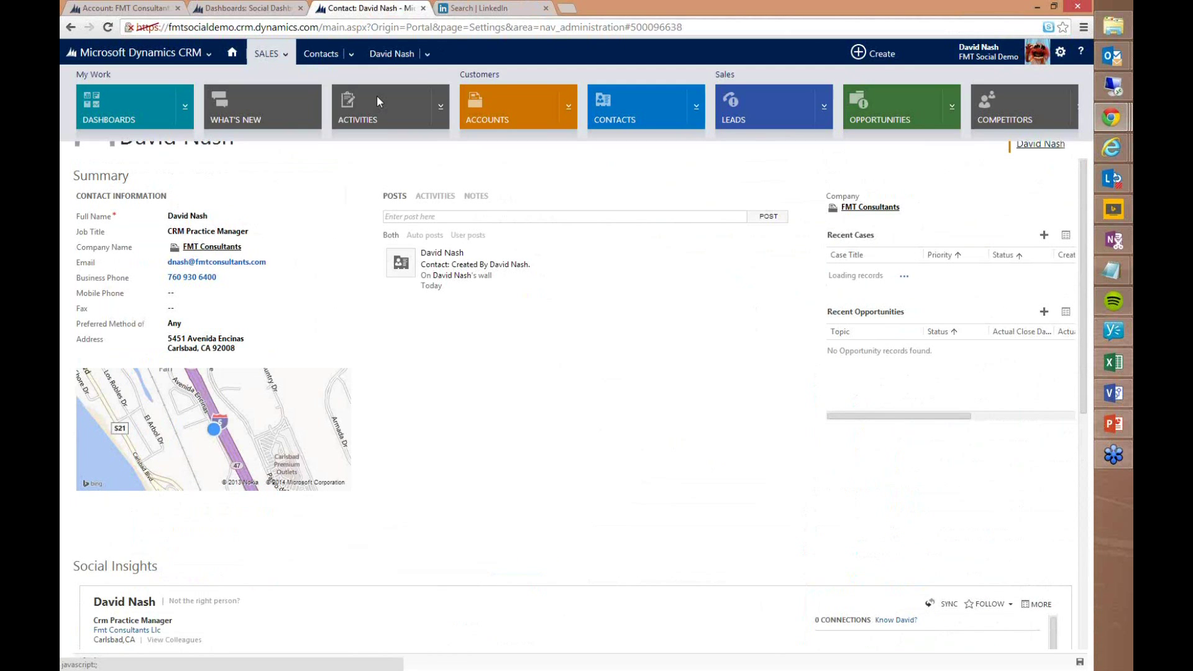
click(486, 110)
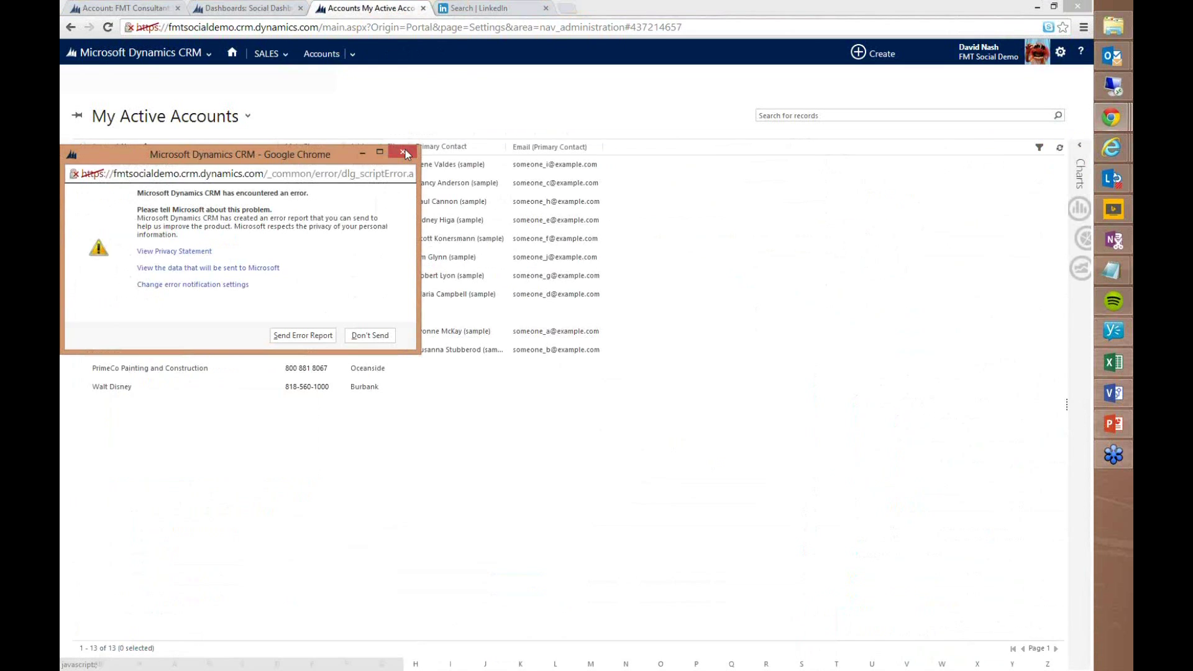
click(404, 153)
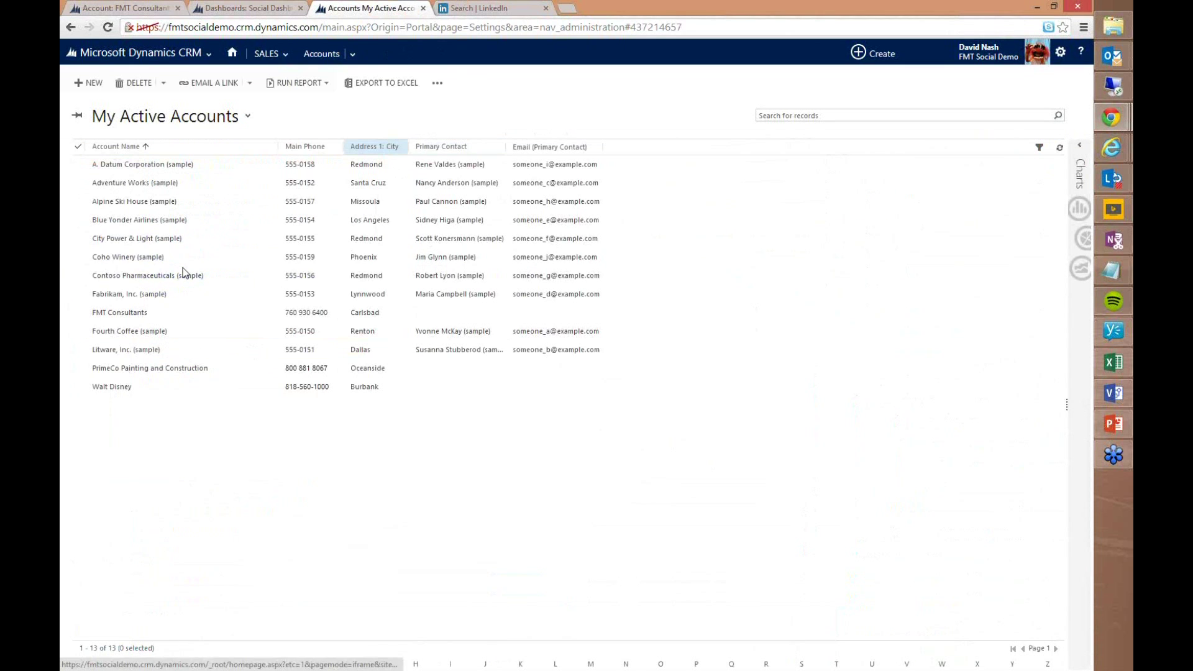
click(118, 388)
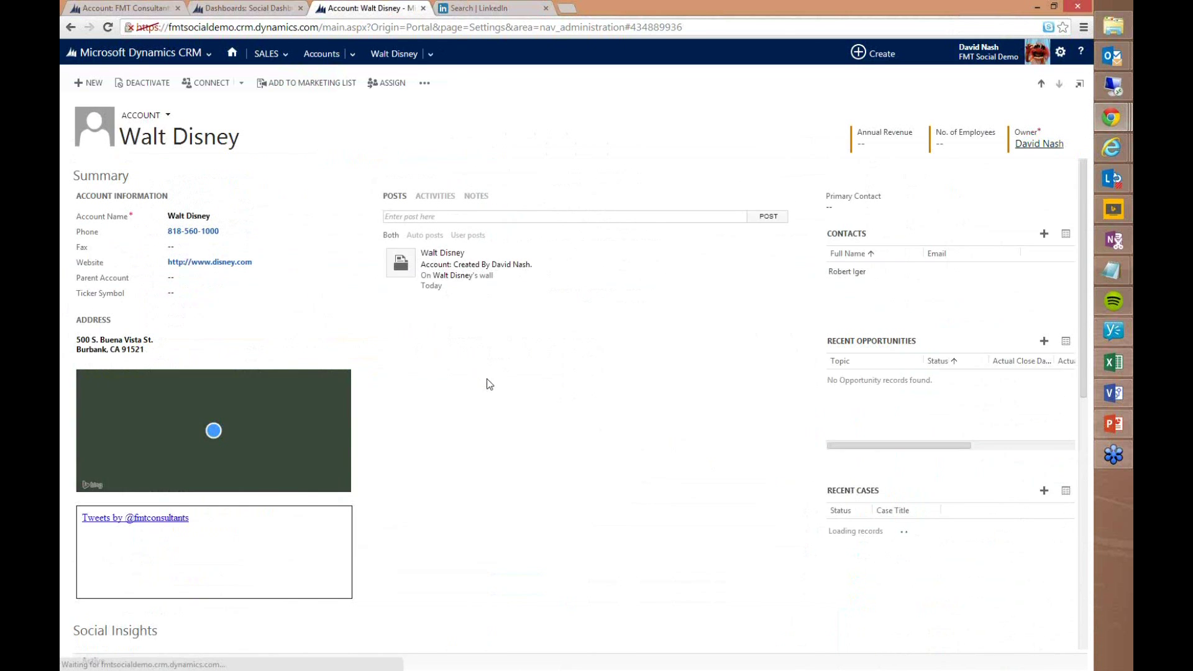
- Examine the Walt Disney account's Social Insights company overview and news, and bring up its list of people
scroll(476, 374, down, 5)
scroll(553, 399, down, 1)
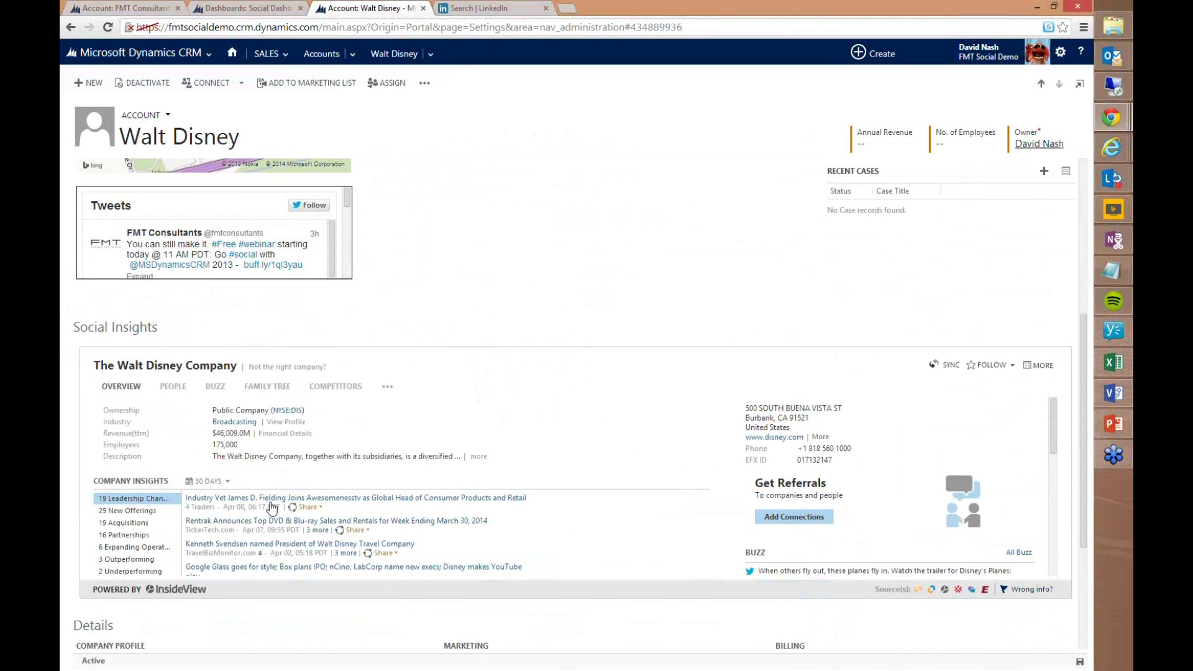
click(453, 508)
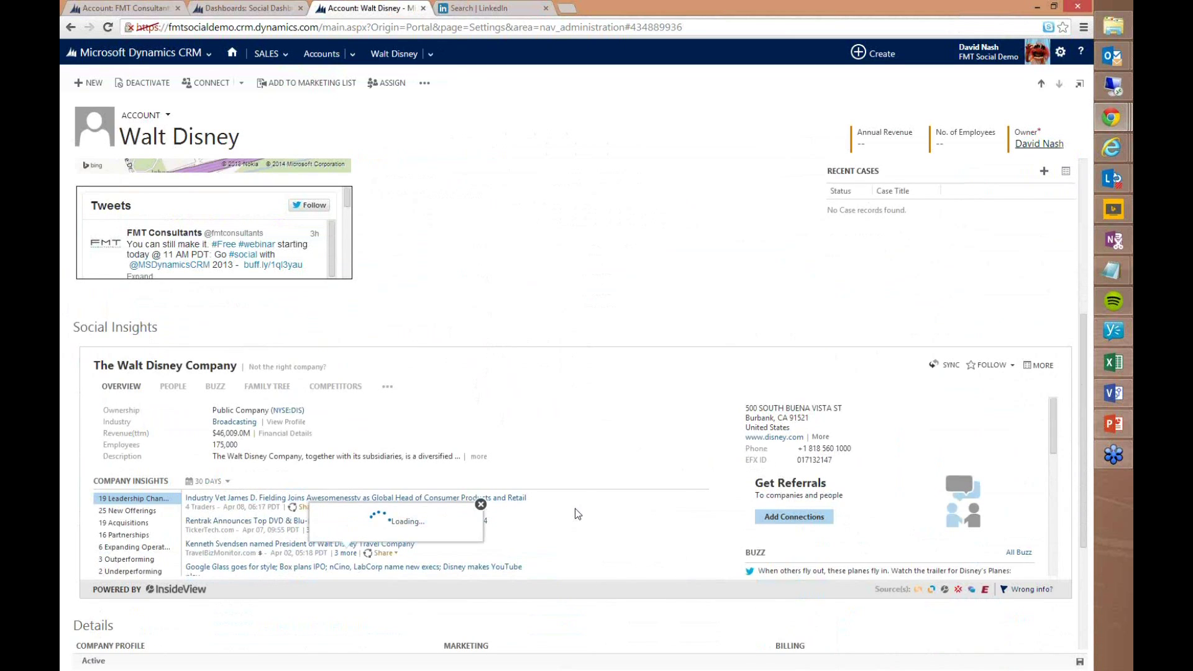
click(173, 385)
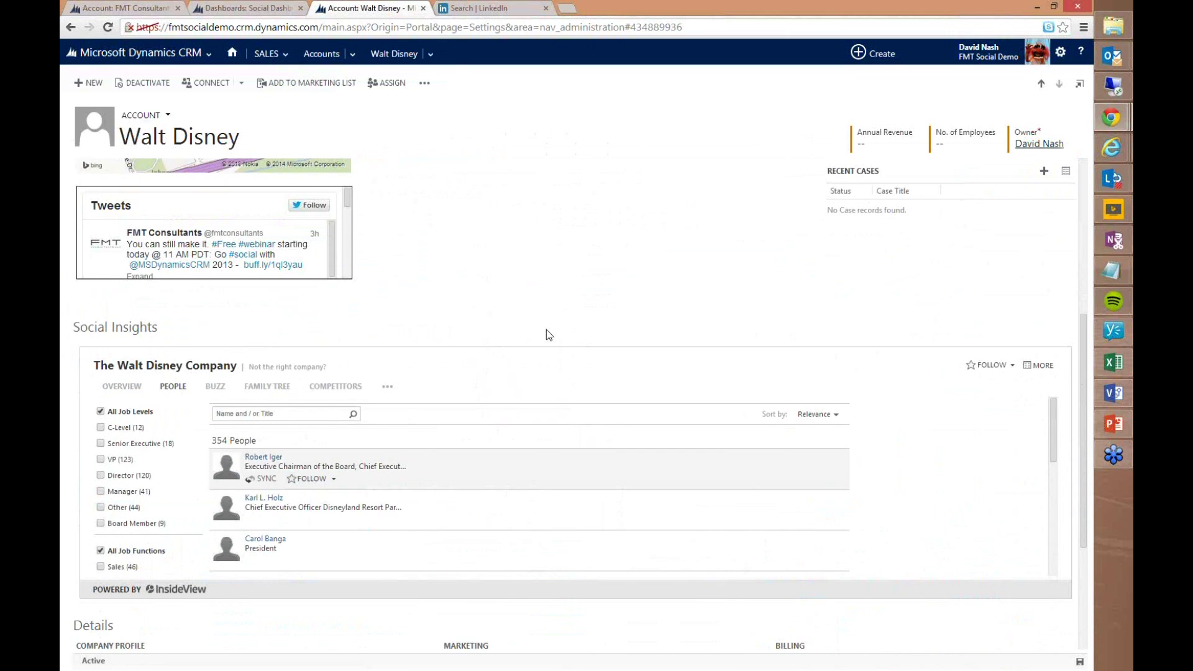
- Open the CEO contact listed on the Walt Disney account and examine the contact's Social Insights and summary information
scroll(548, 330, up, 3)
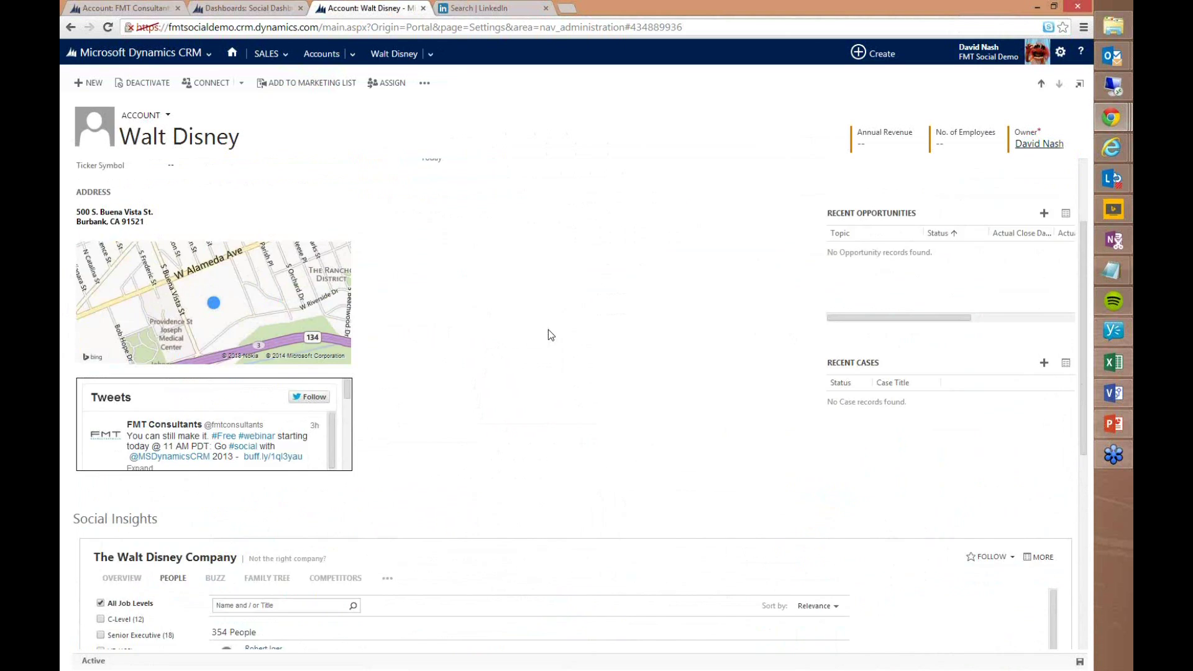
scroll(548, 329, up, 1)
click(846, 208)
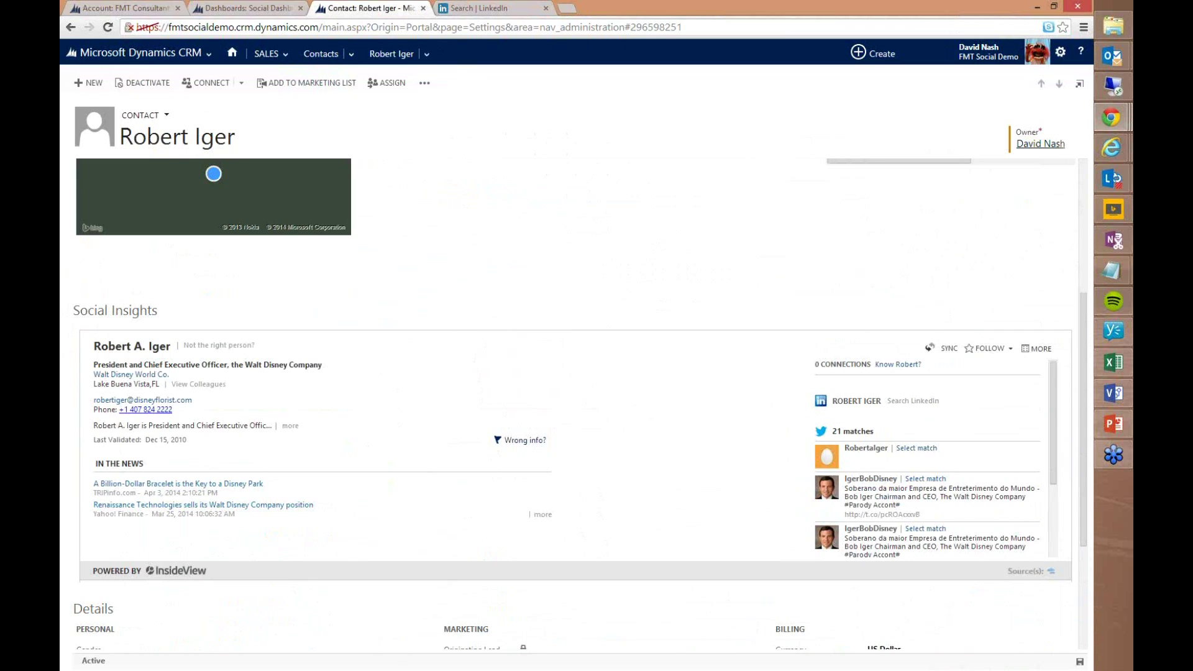
key(alt+Tab)
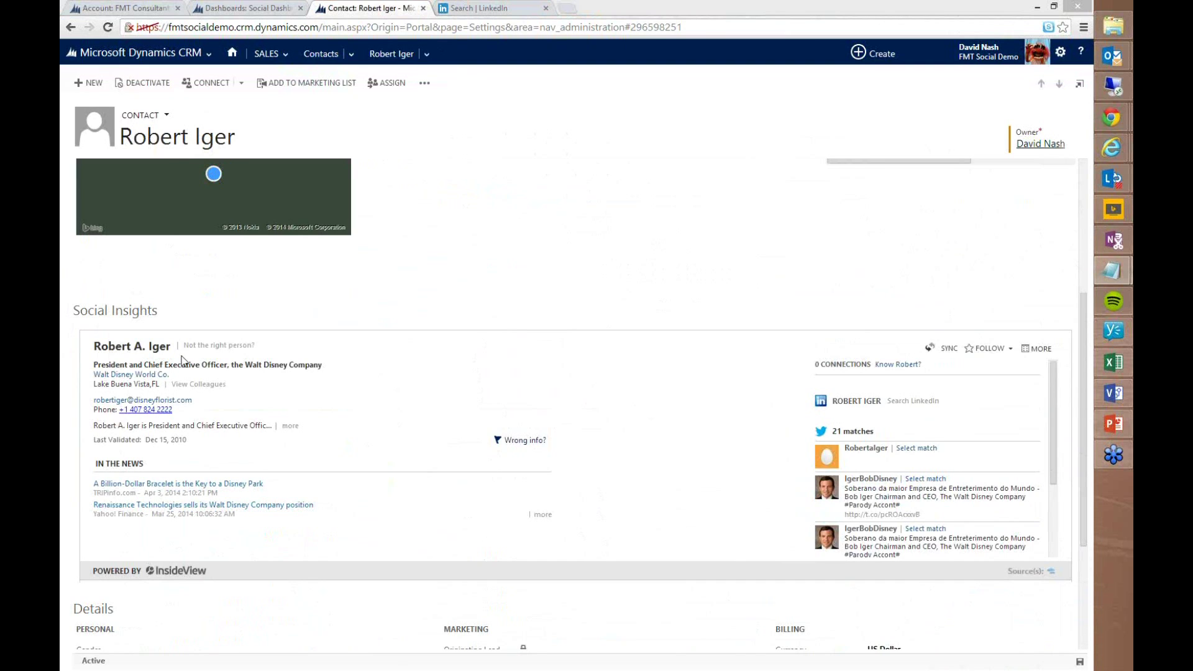
click(591, 224)
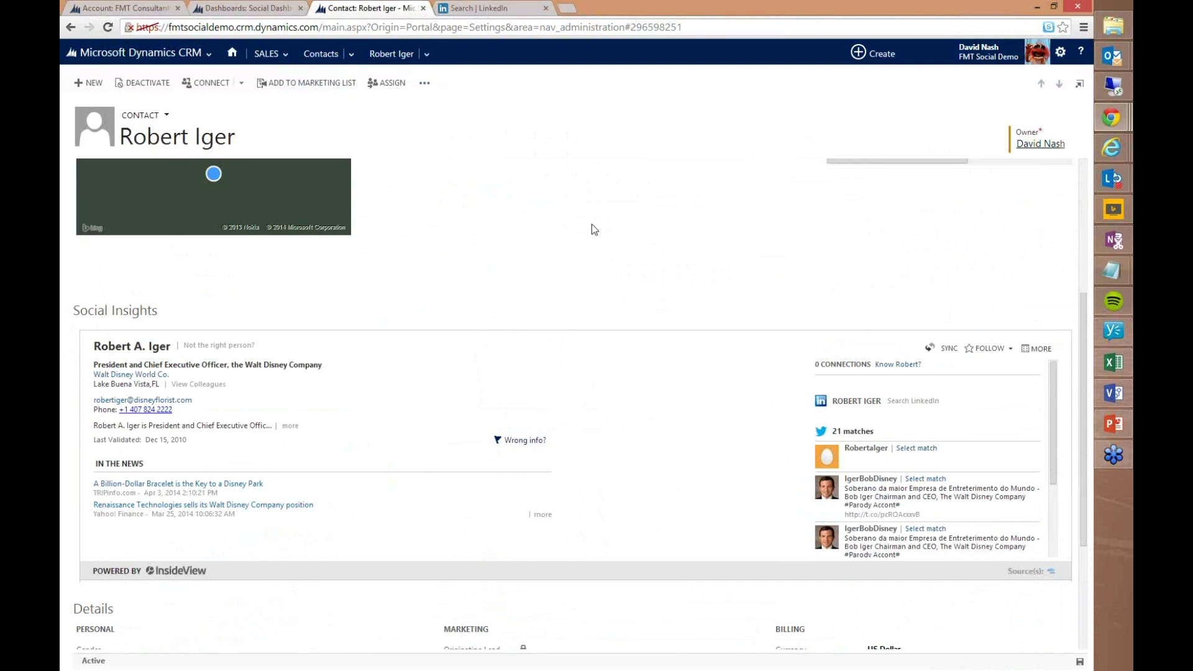
scroll(591, 224, up, 4)
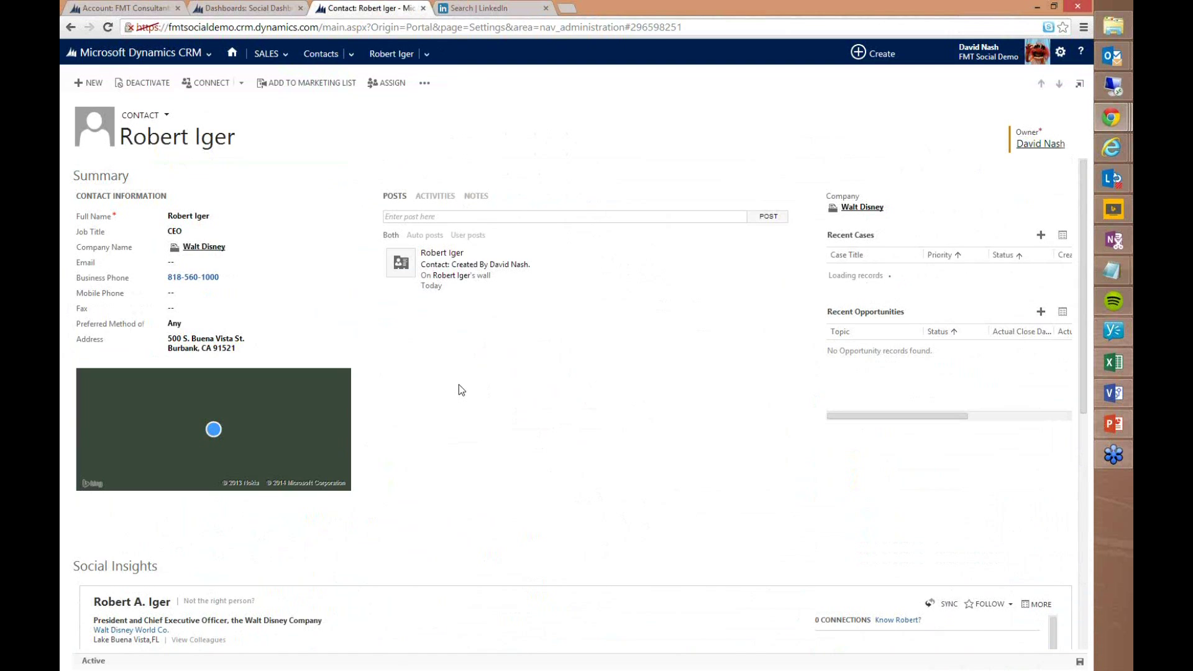
scroll(602, 468, down, 1)
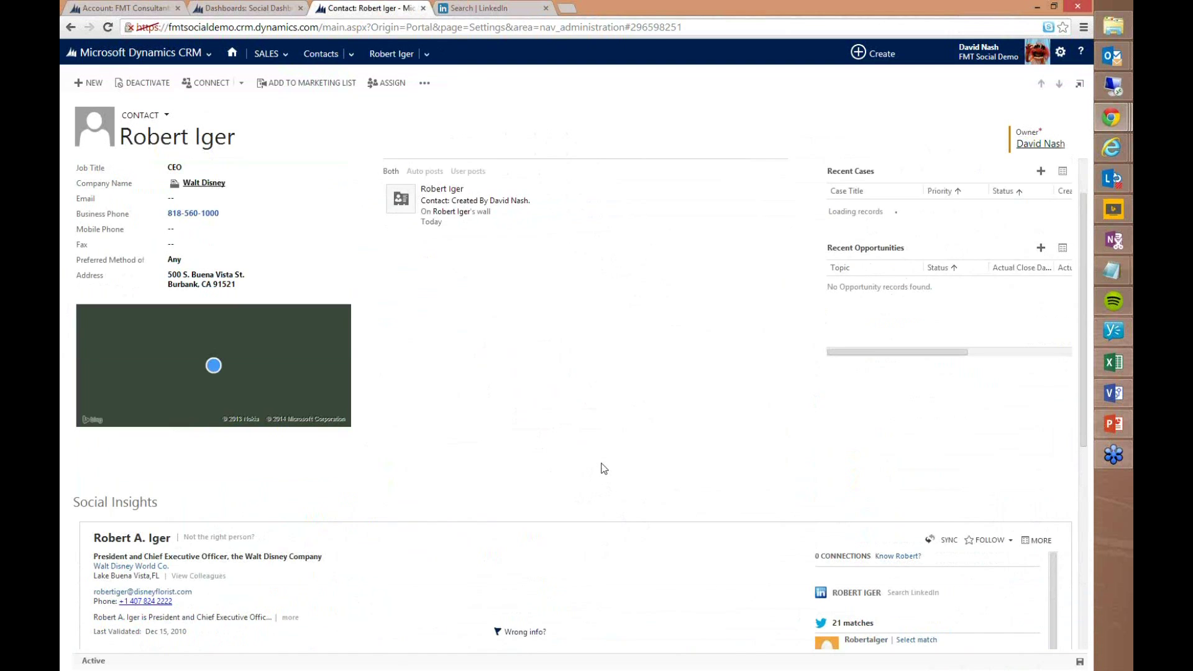
scroll(602, 469, down, 1)
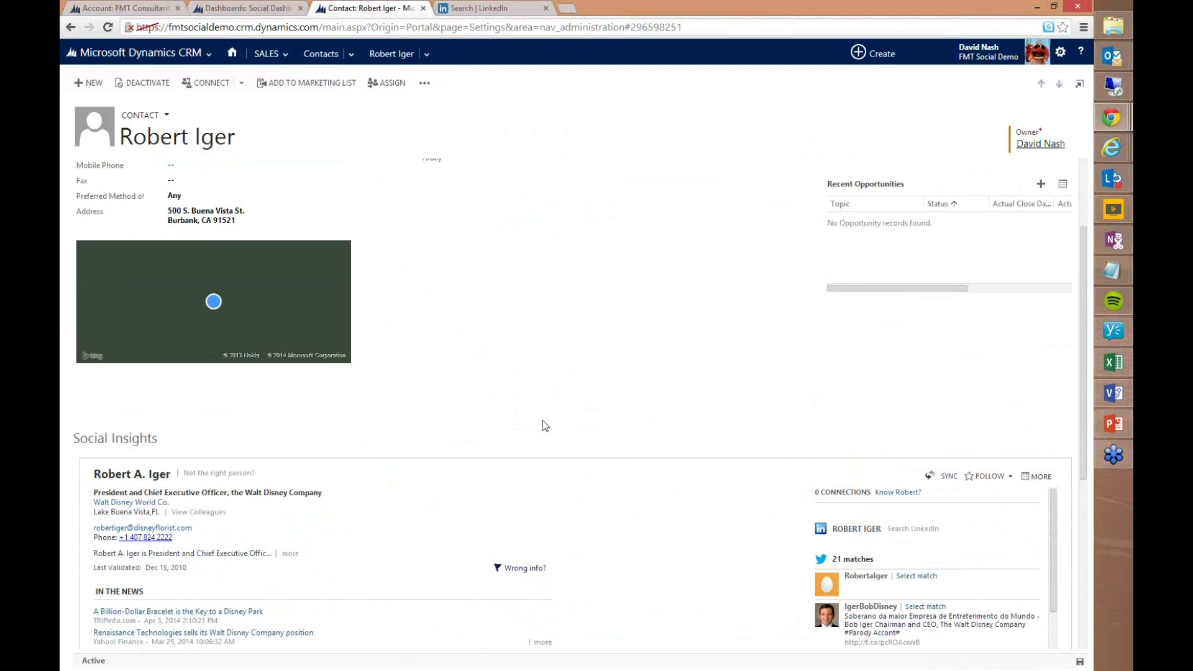
scroll(543, 361, up, 1)
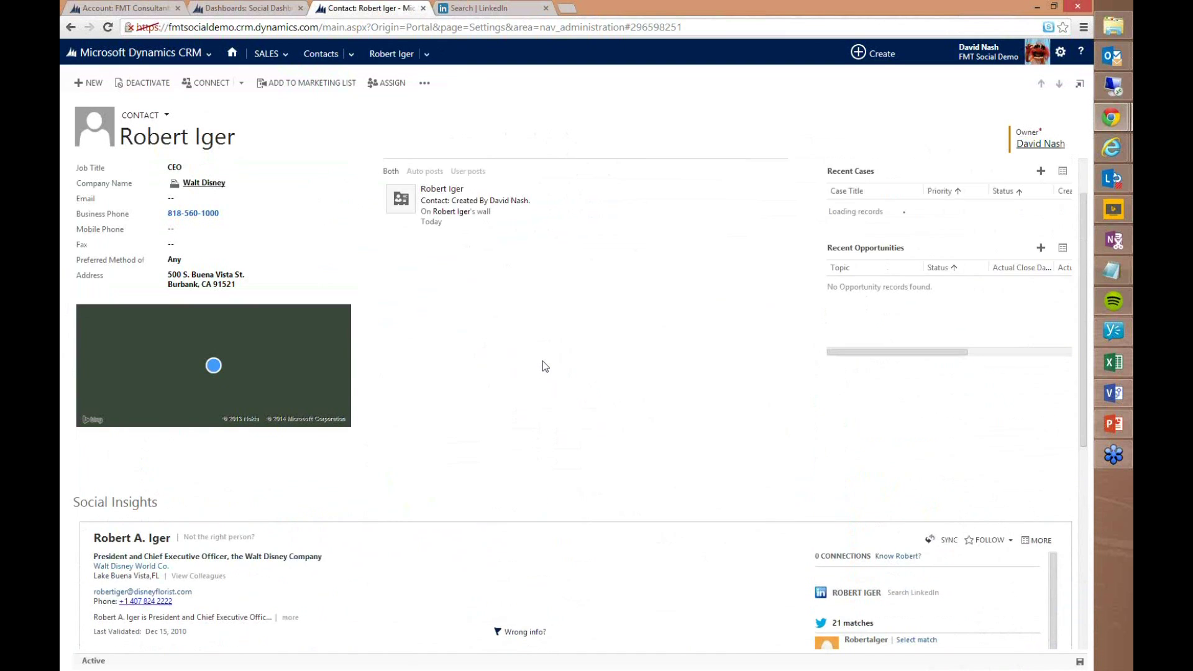
- Post "Does anyone have his mobile number?" on the CEO contact's wall
scroll(542, 362, up, 1)
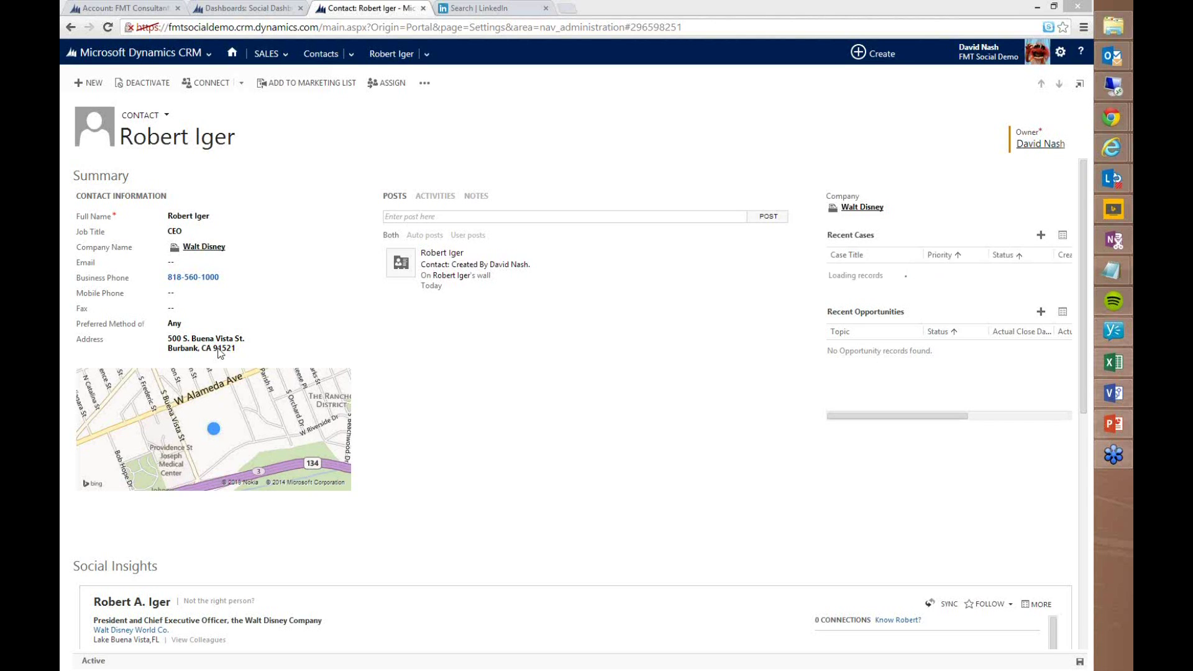
click(456, 216)
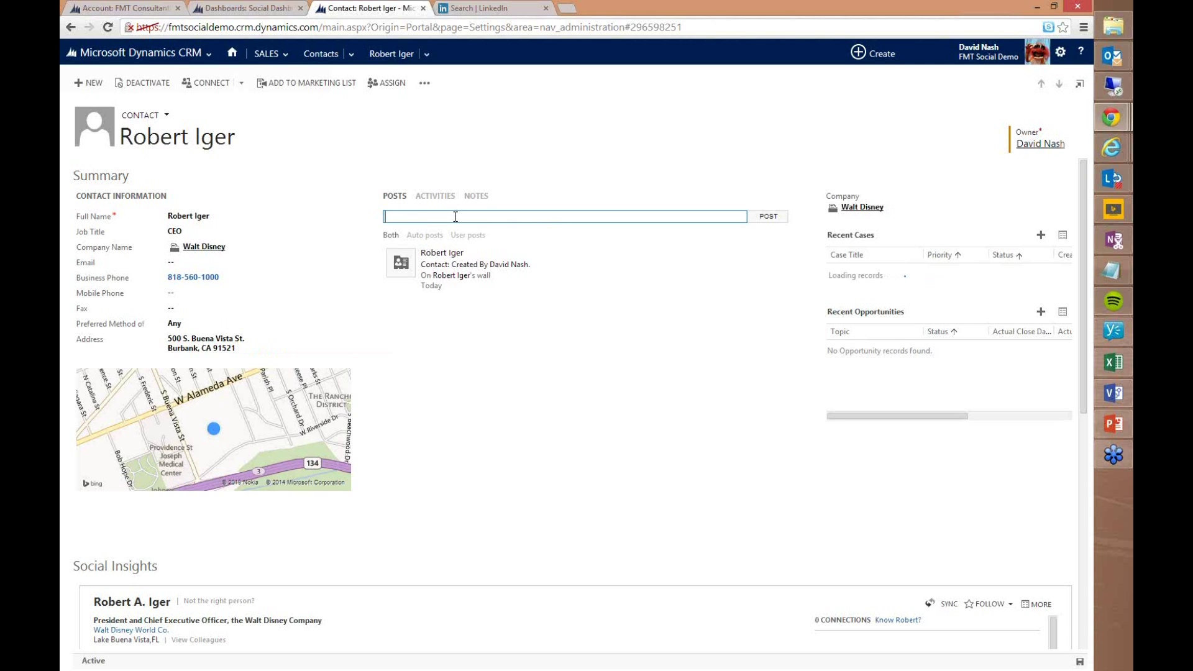
text(Does anyone have his )
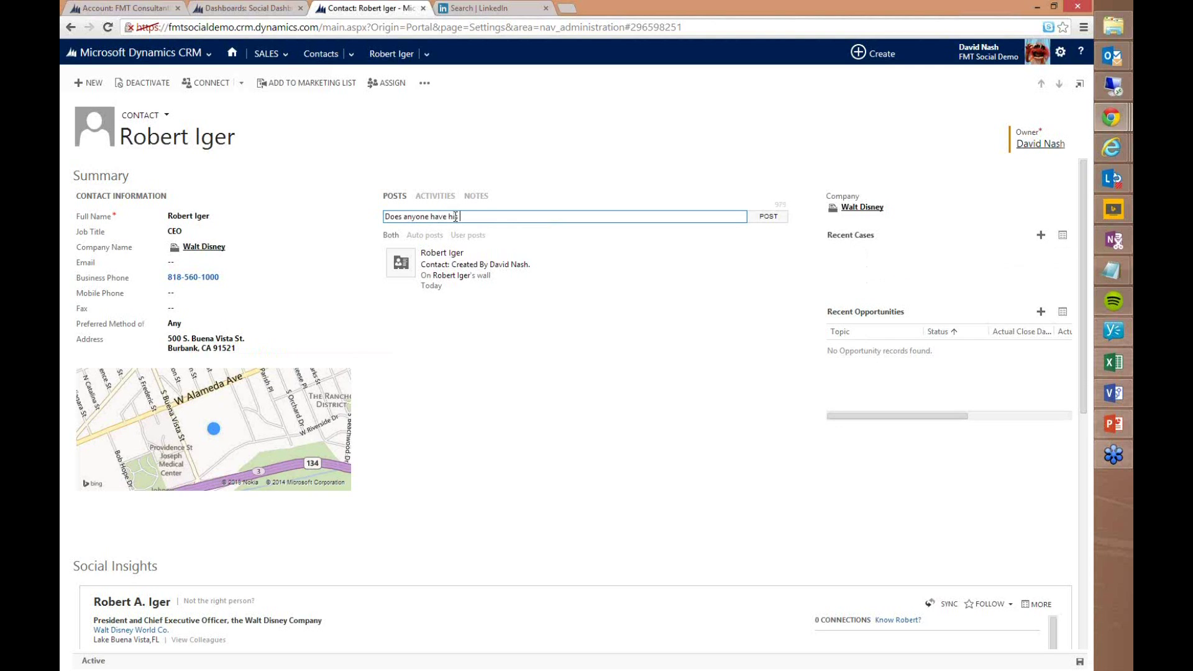
text(mobile number?)
key(Return)
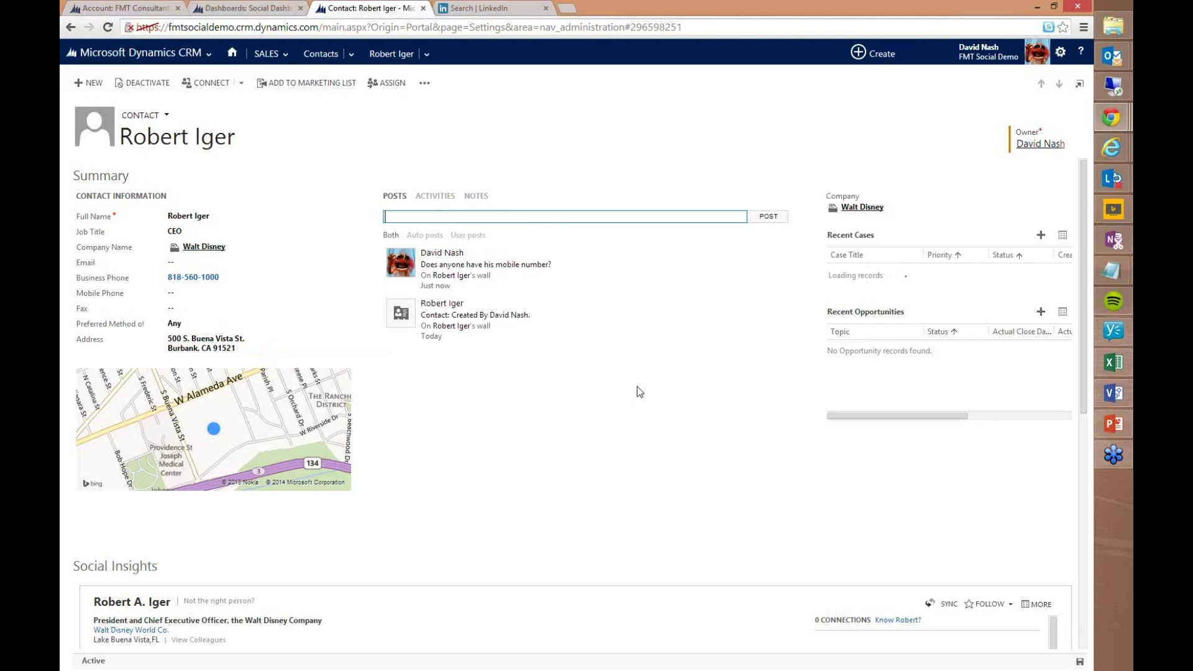
- Reply to the mobile number post with "that number is" followed by the contact's phone number
mouse_move(743, 283)
click(751, 253)
click(526, 310)
text(that number is 760)
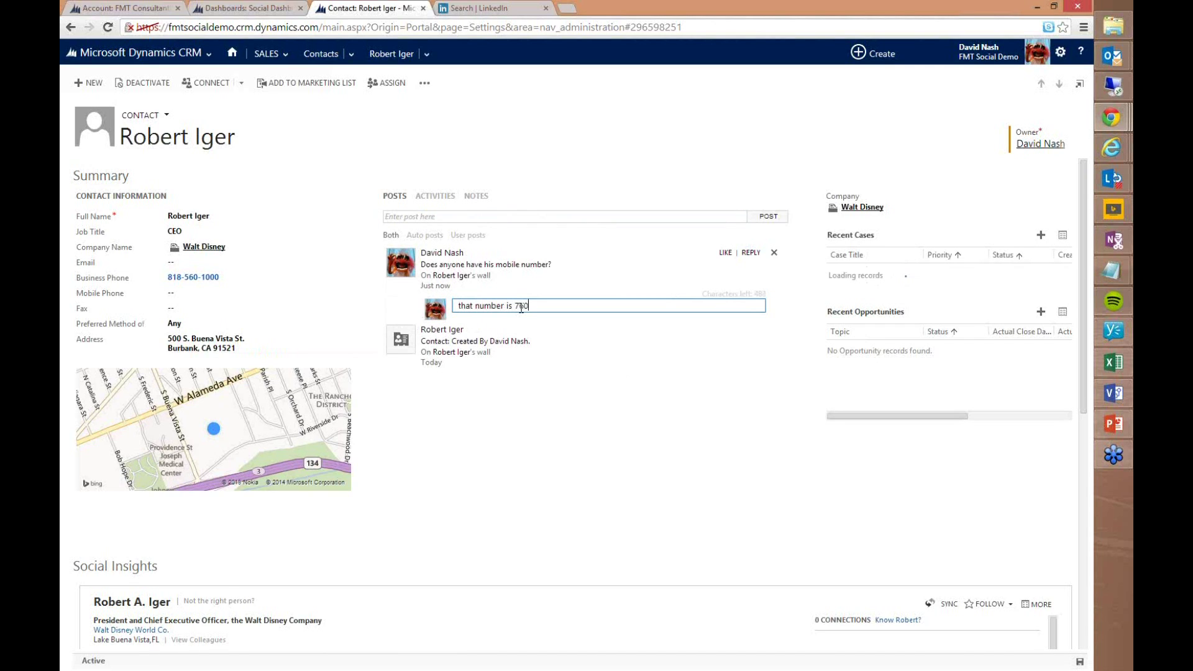
text( 555 1212)
key(Return)
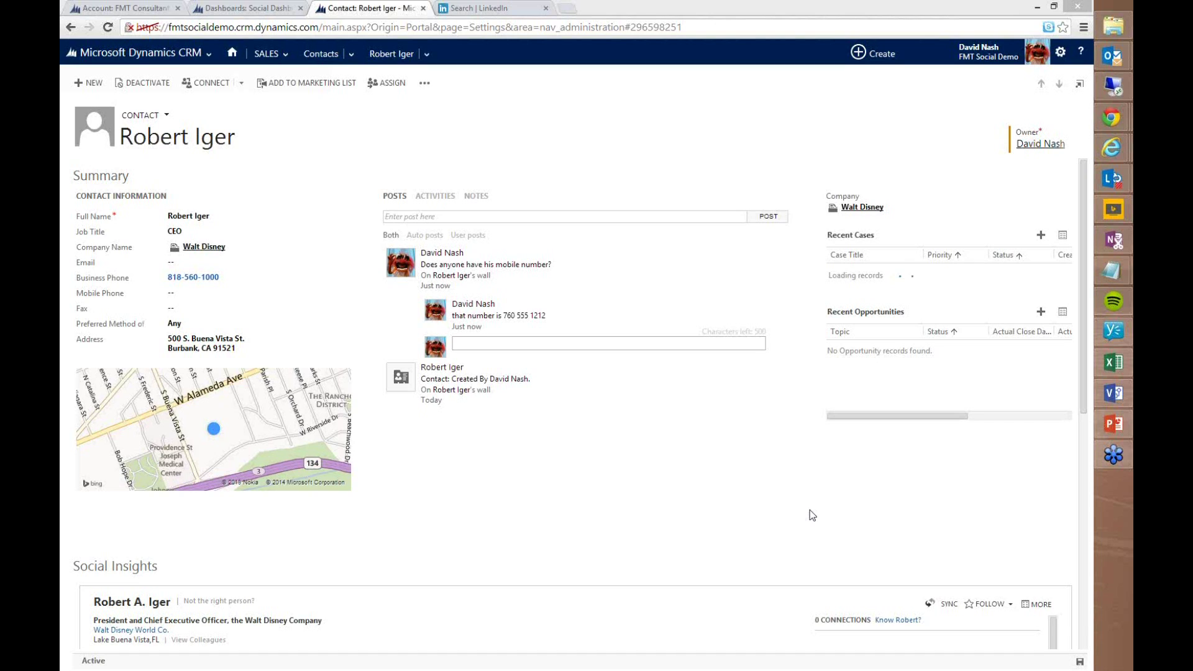
- Show the contact's activities and look through the additional activity types and the activity status filter options
click(435, 197)
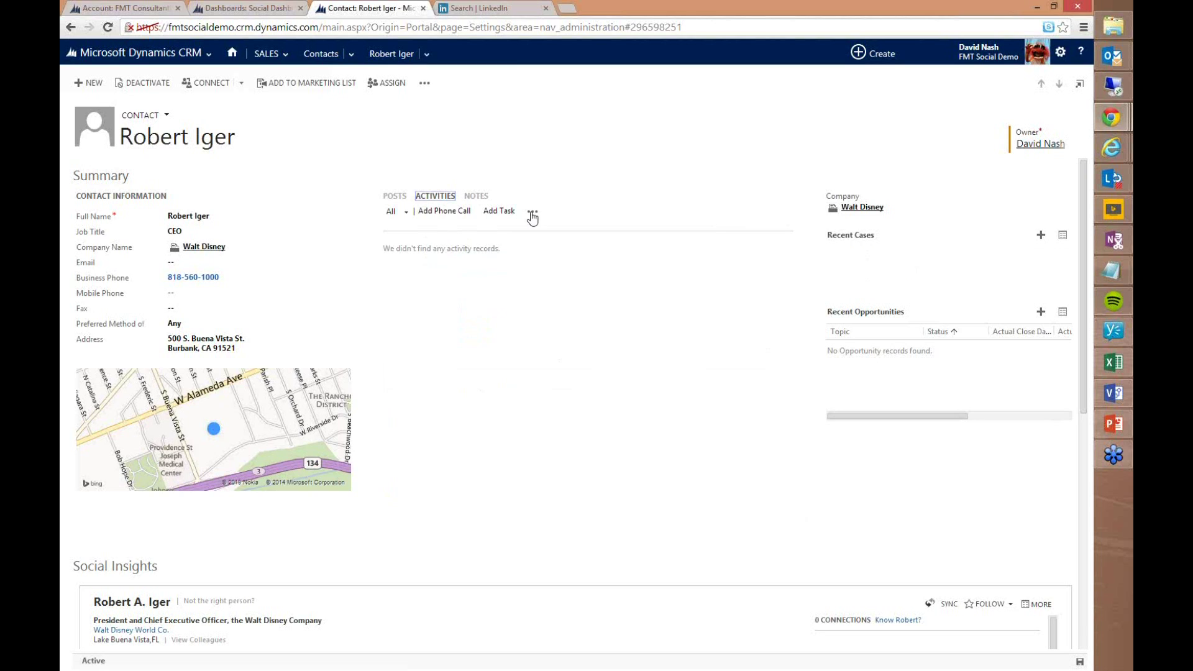
click(532, 211)
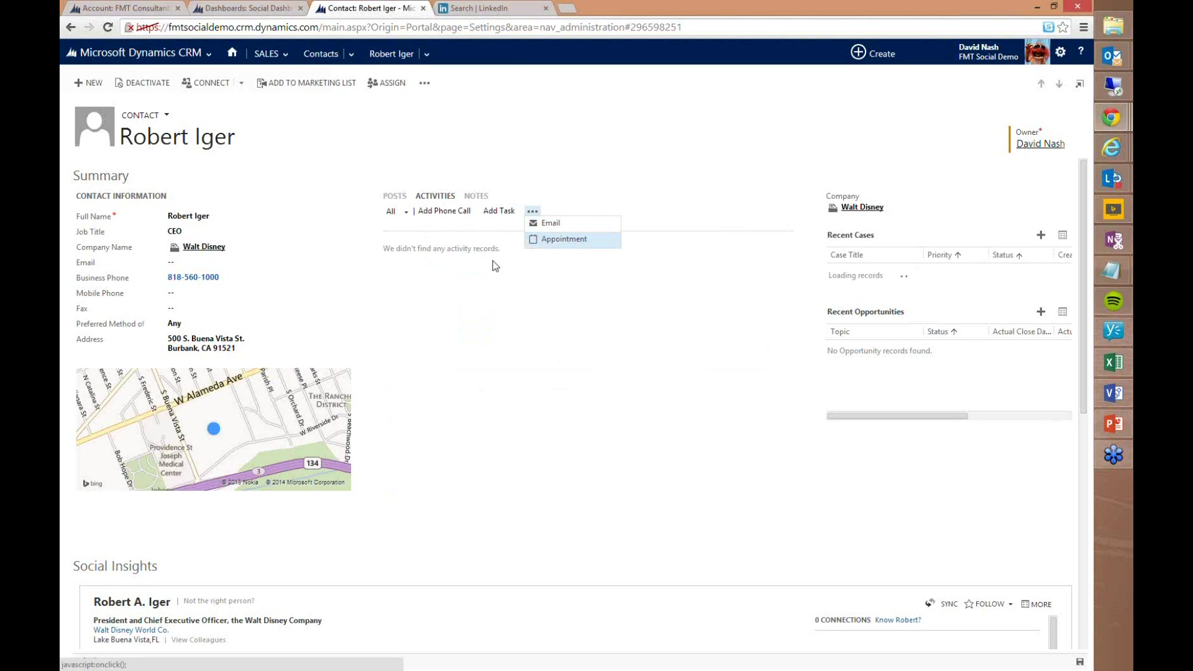
click(404, 213)
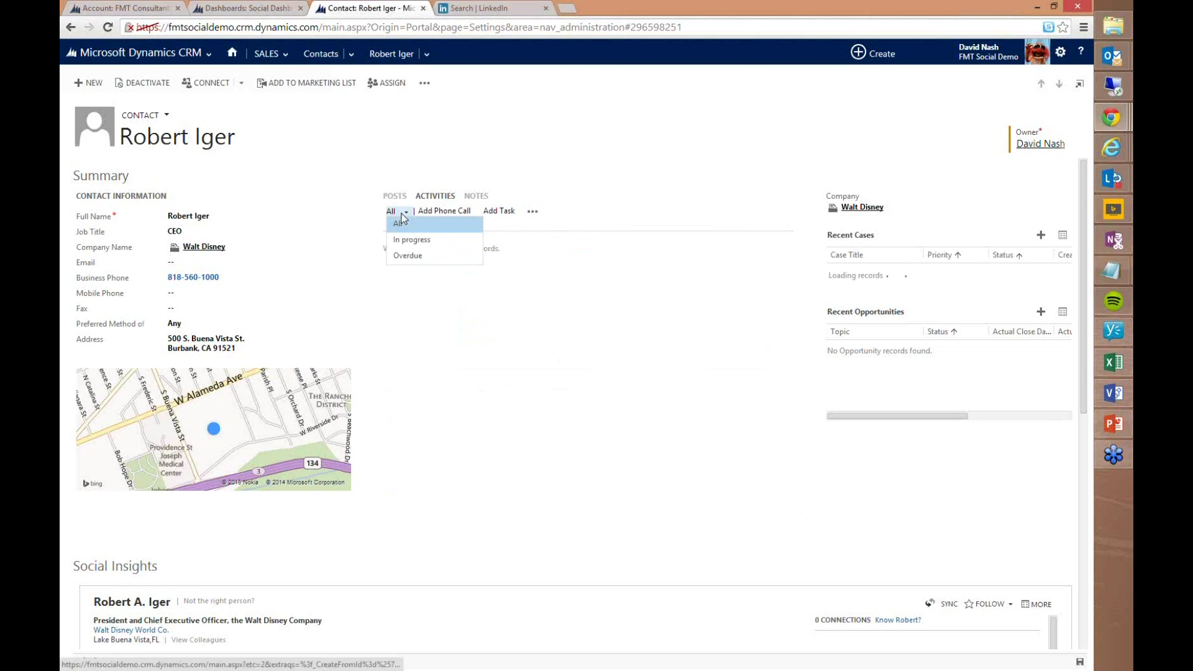
click(563, 300)
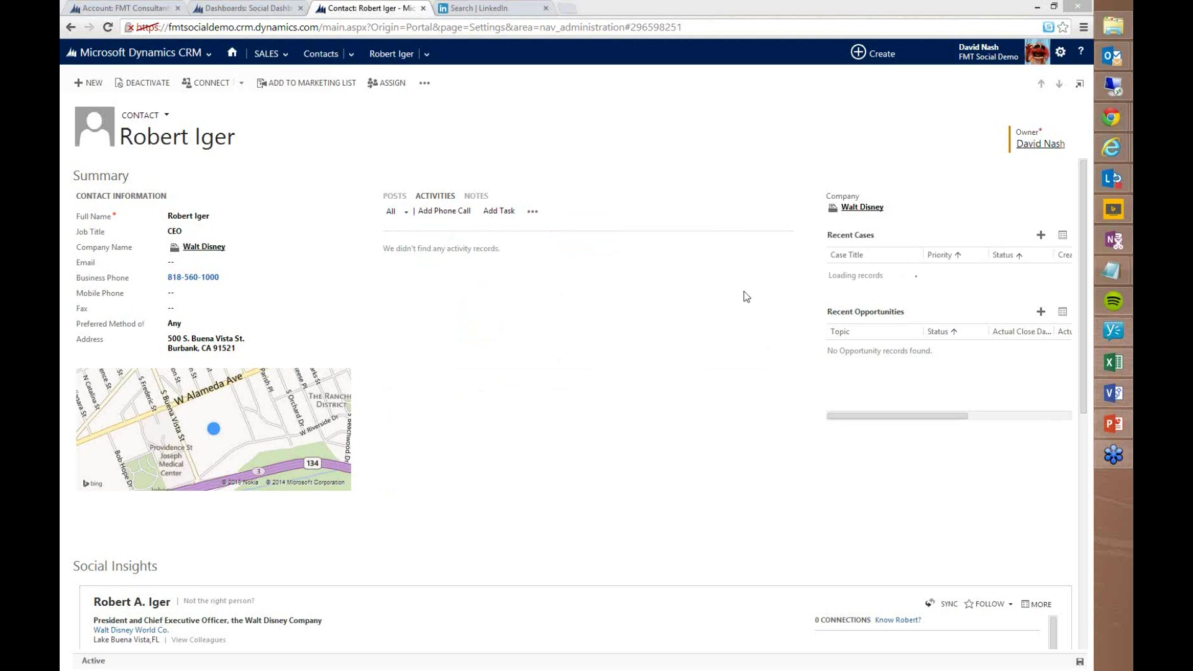
- Go to the Sales dashboards and display the Sales Activity Social Dashboard, dismissing the error report window
click(210, 52)
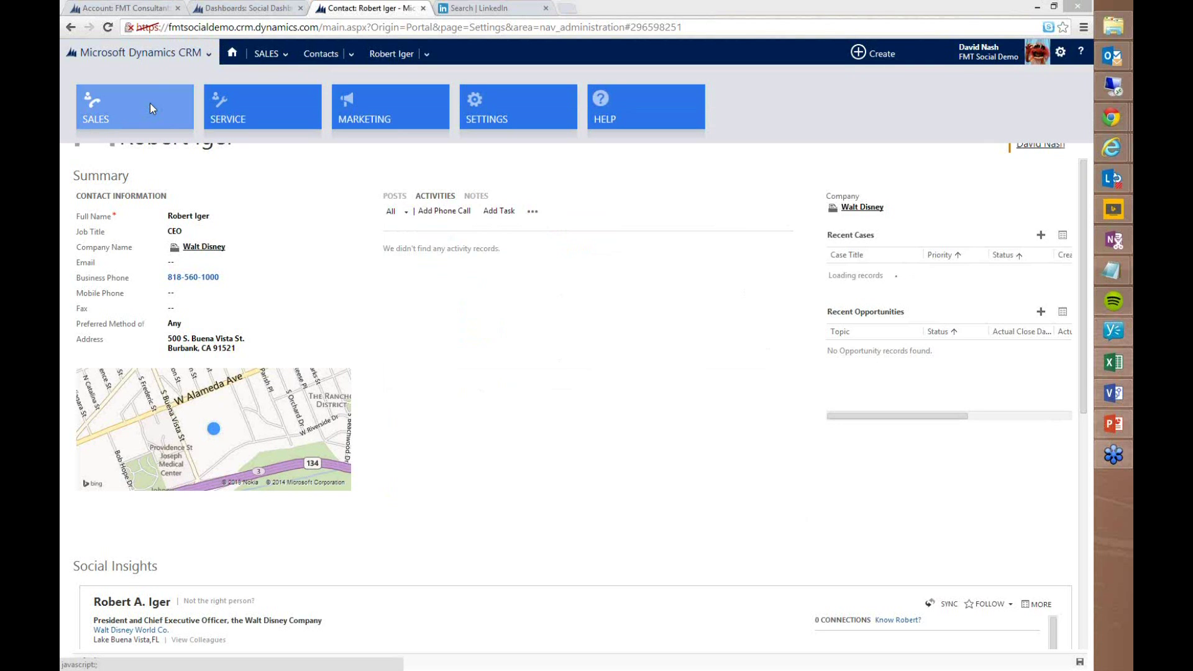
click(267, 53)
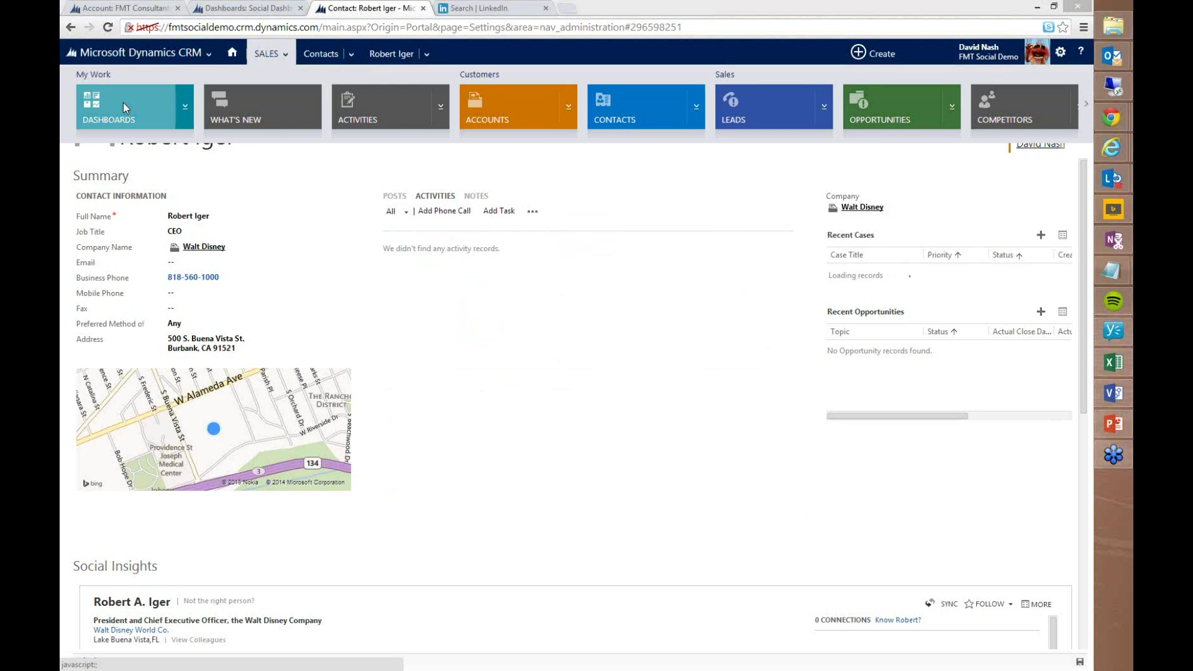
click(125, 111)
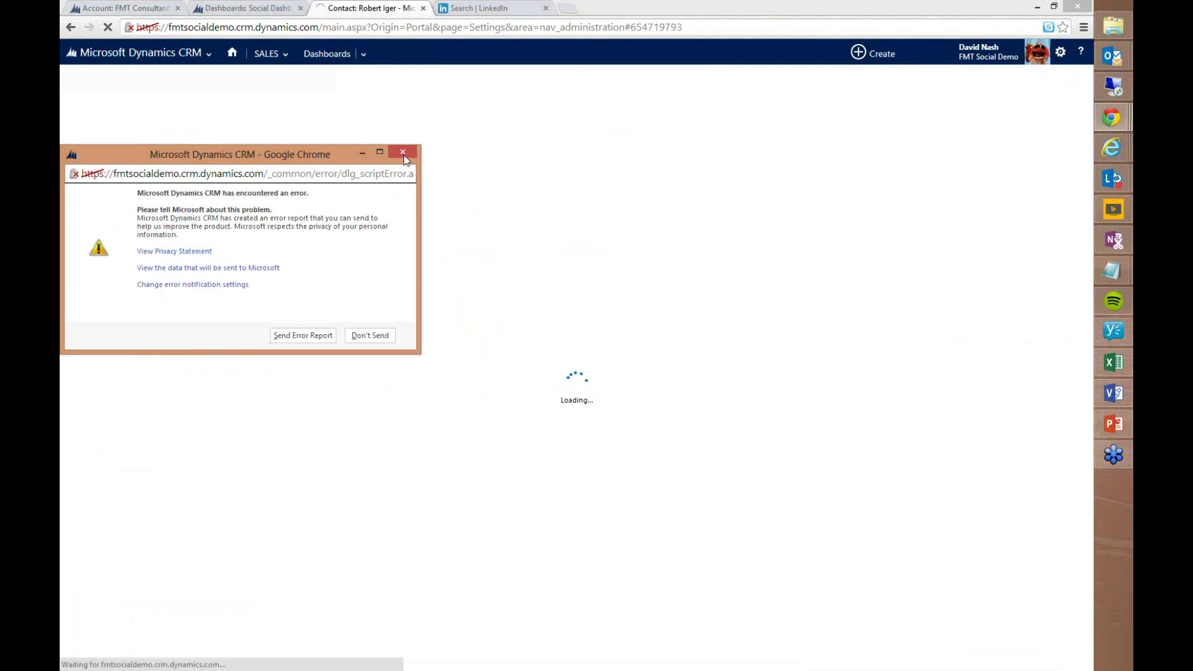
click(403, 152)
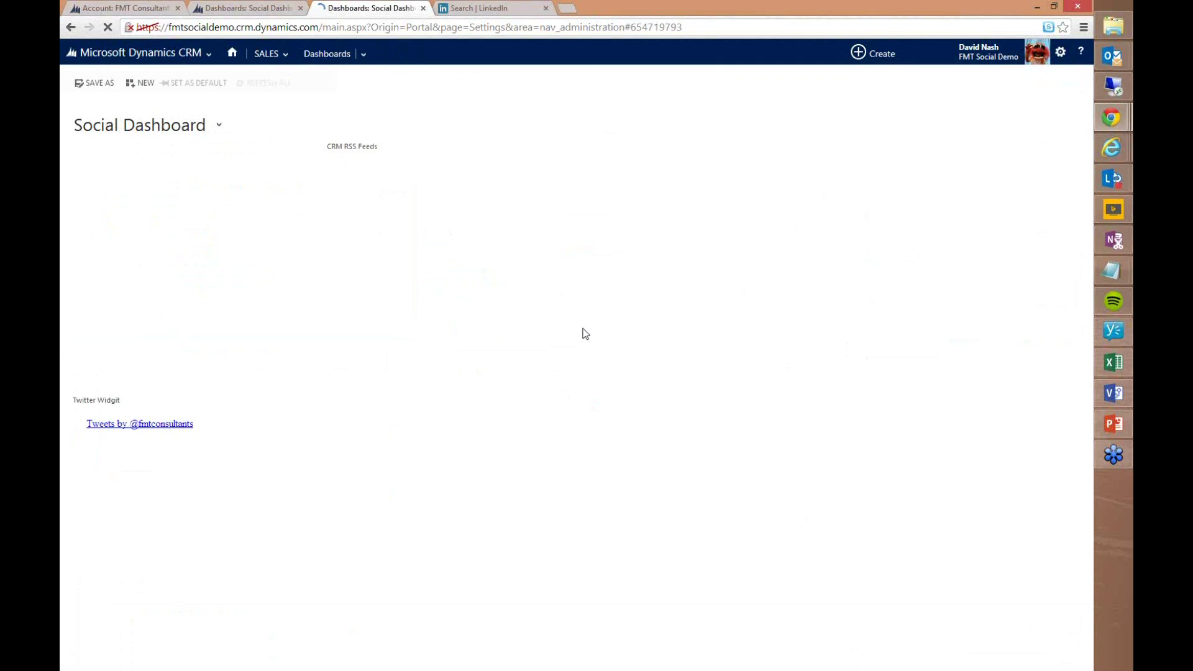
click(218, 127)
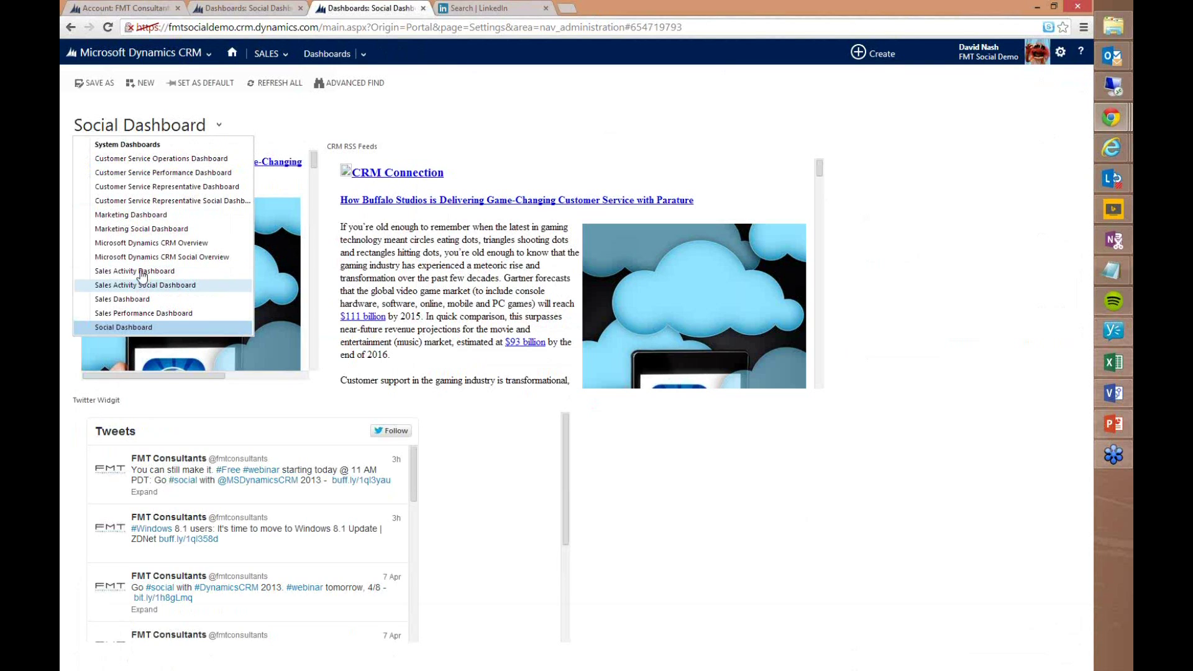
click(166, 287)
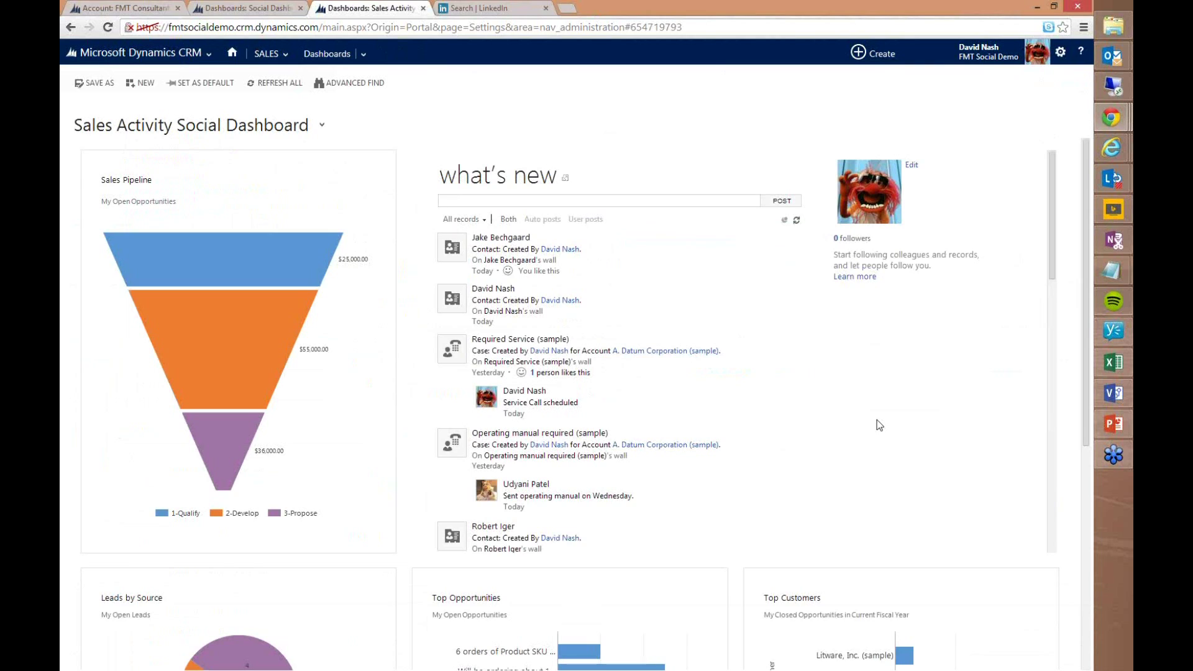
- Examine the record filter choices of the dashboard's What's New feed and place the cursor in its post box
click(484, 220)
click(485, 221)
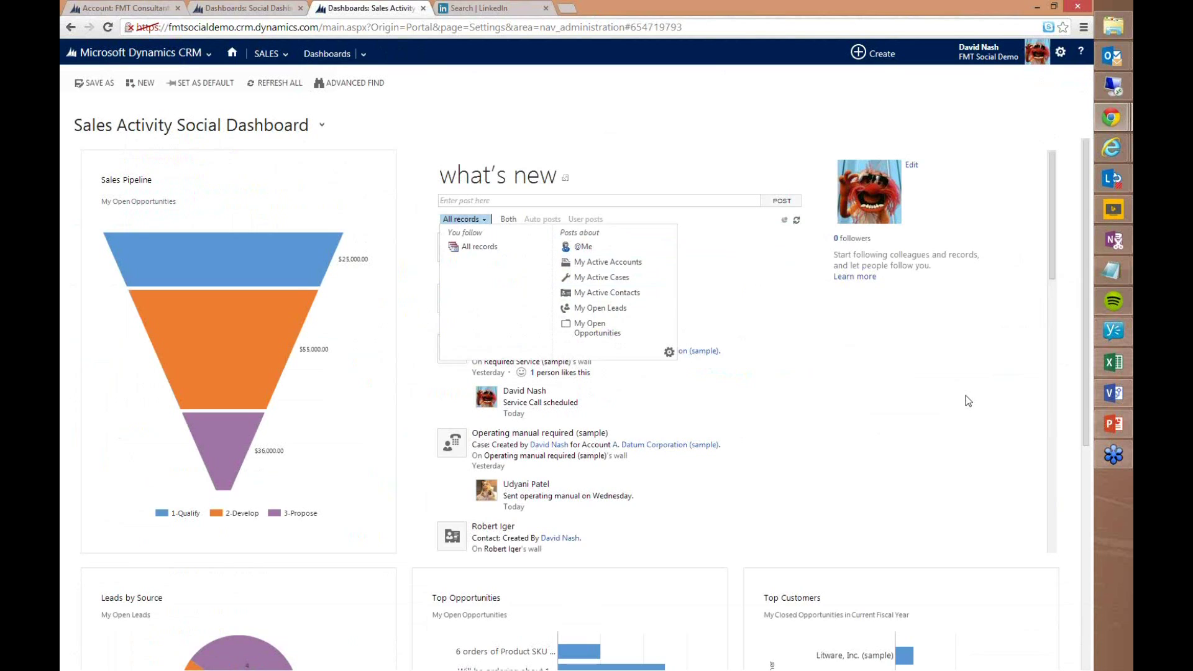
click(890, 392)
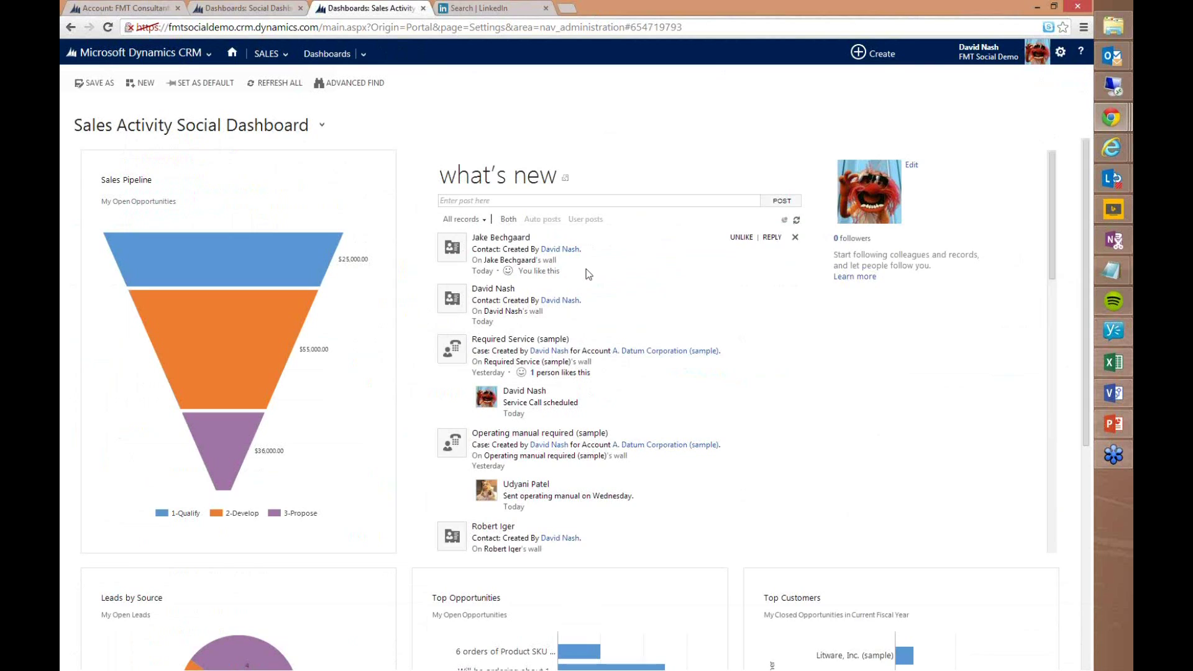
click(489, 201)
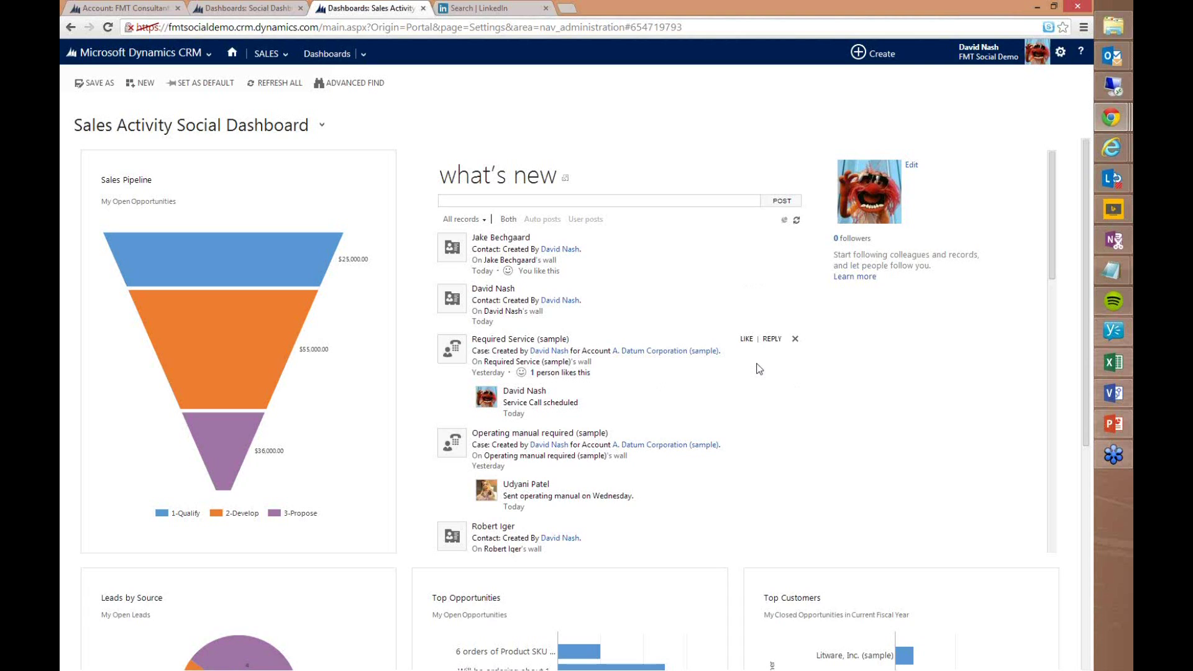
click(441, 201)
click(442, 200)
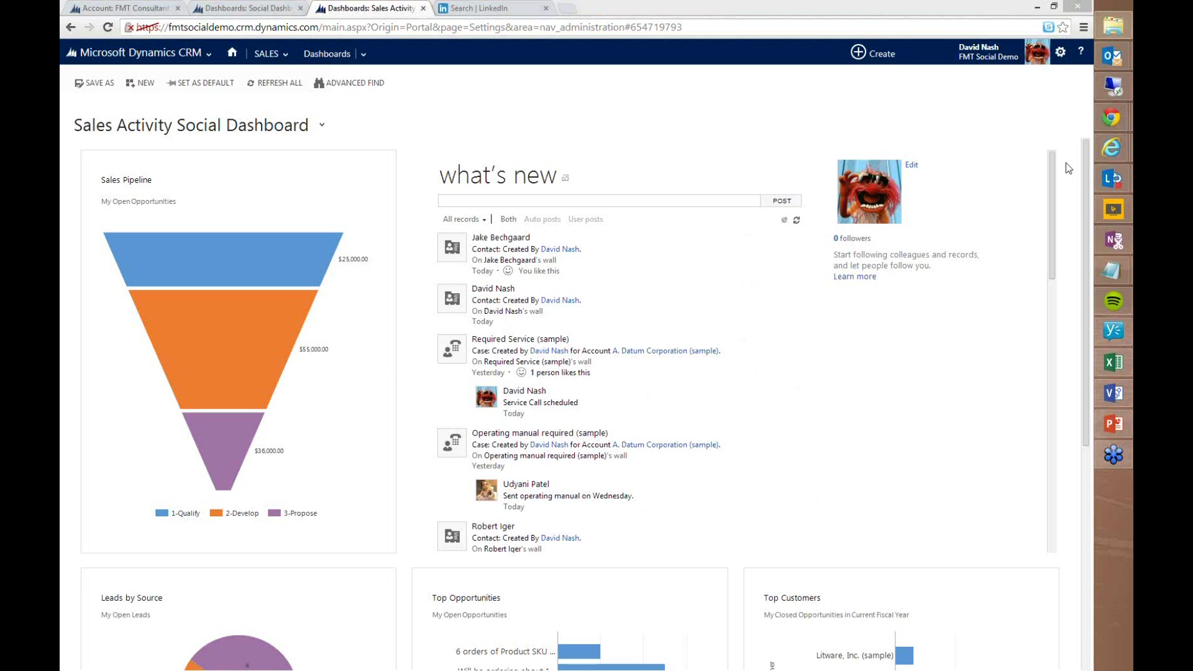
- Switch to the Social Webinar presentation in PowerPoint to show the closing Thank You slide
click(1120, 429)
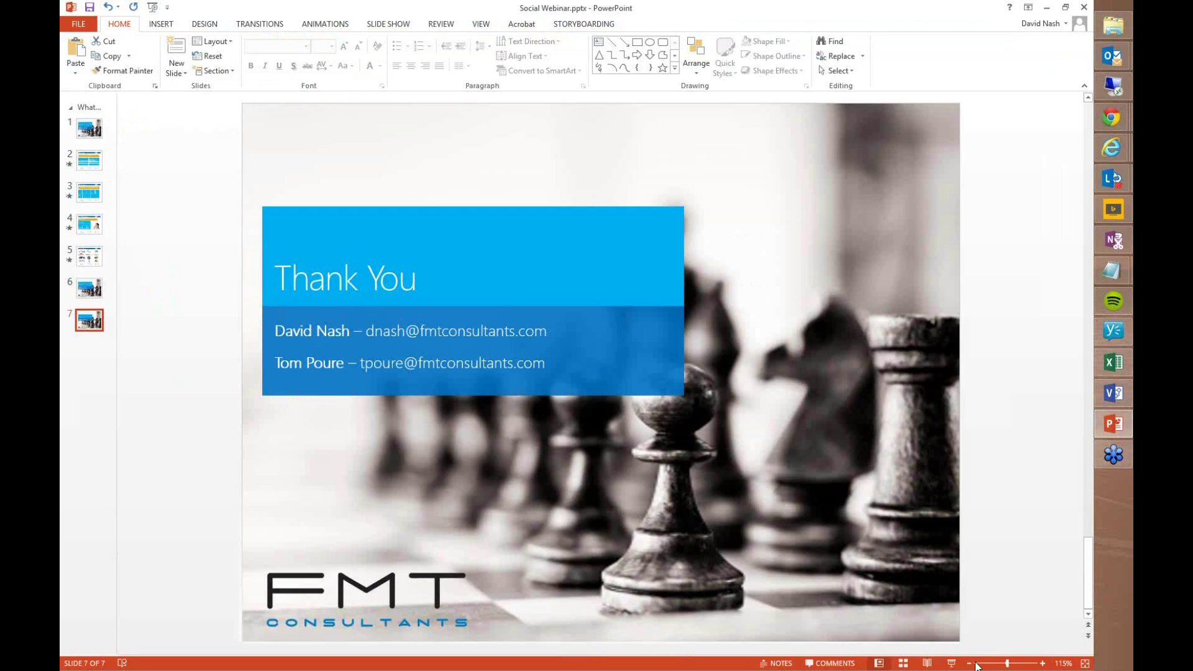